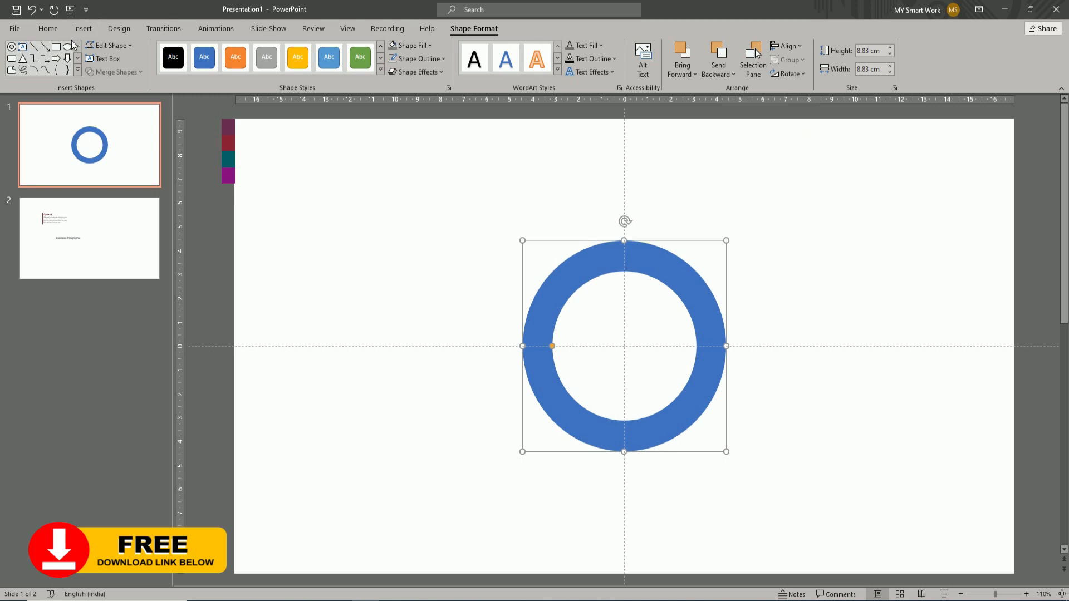
Step: Draw a rectangle over the ring from its vertical centre line rightward and subtract it, leaving the left half of the ring
left_click(57, 48)
mouse_move(625, 213)
left_mouse_down()
mouse_move(657, 463)
mouse_move(797, 479)
left_mouse_up()
left_click(579, 273)
left_click(767, 294, "shift")
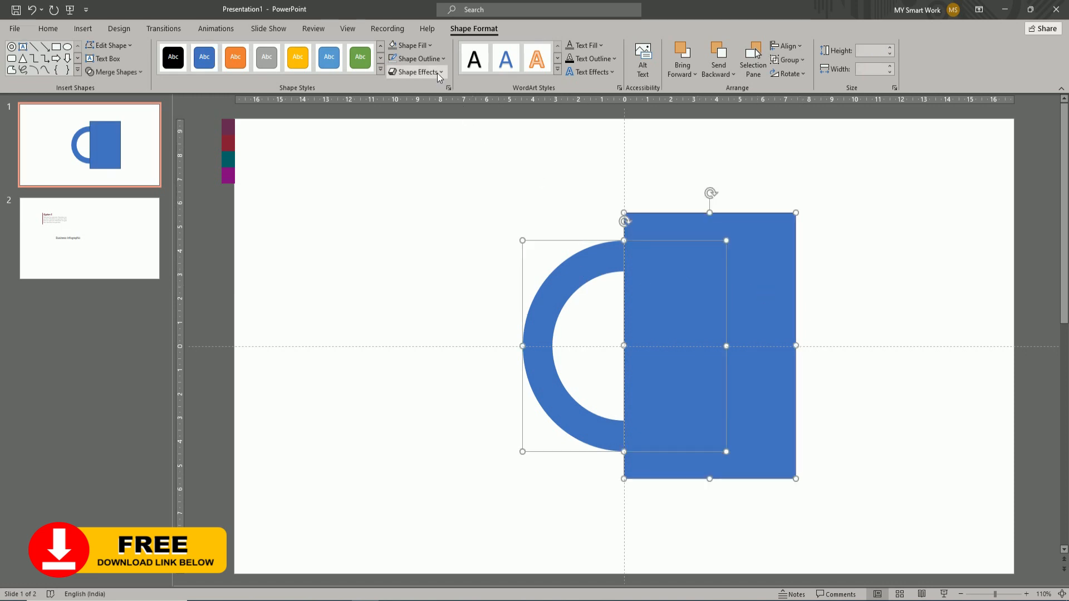
left_click(139, 73)
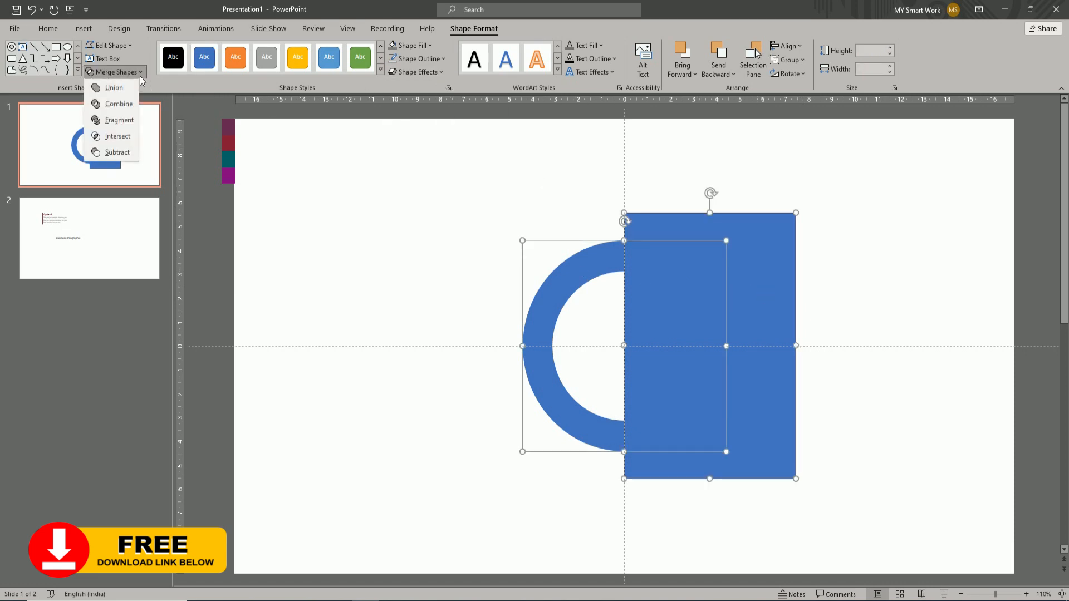
left_click(119, 153)
Step: Draw a rectangle about 9.77 cm wide and 5.43 cm high over the half ring's lower half and subtract it, leaving a quarter arc
left_click(56, 47)
left_click_drag(488, 346, 713, 476)
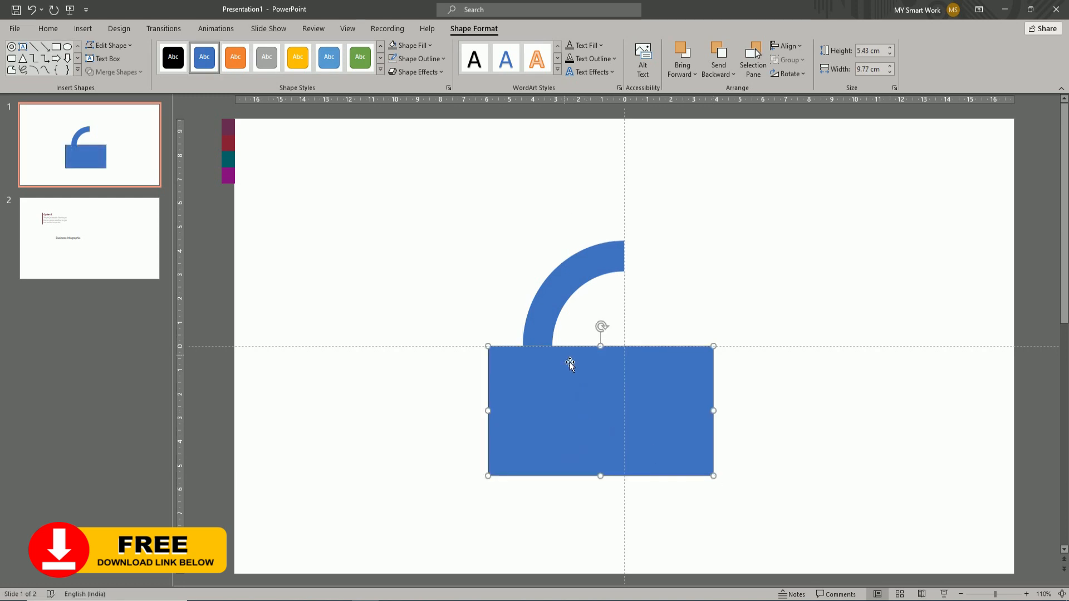
left_click(561, 312)
left_click(507, 382, "shift")
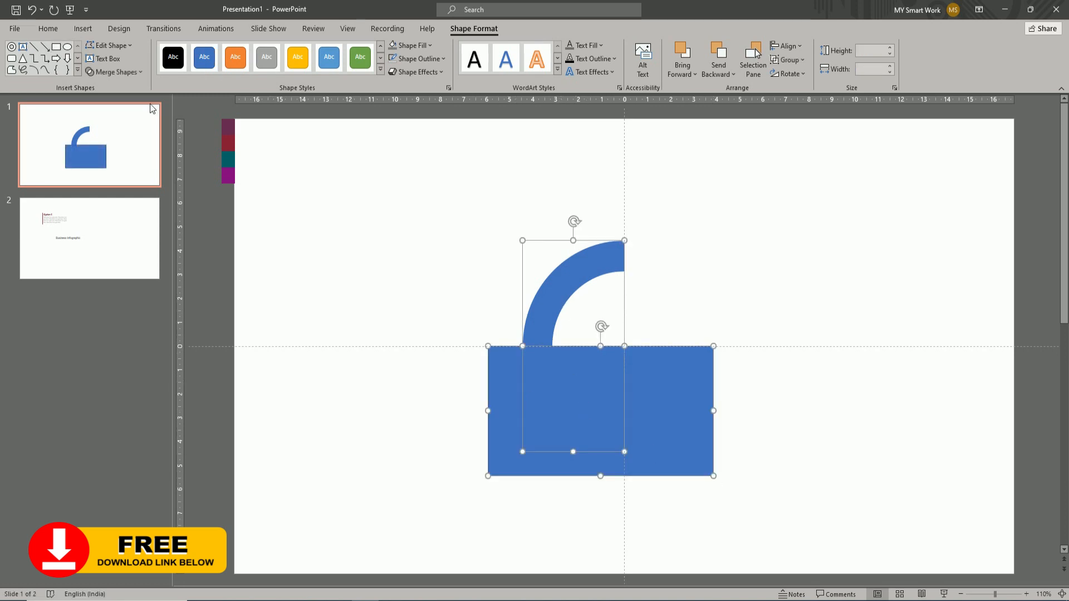
left_click(133, 73)
left_click(127, 152)
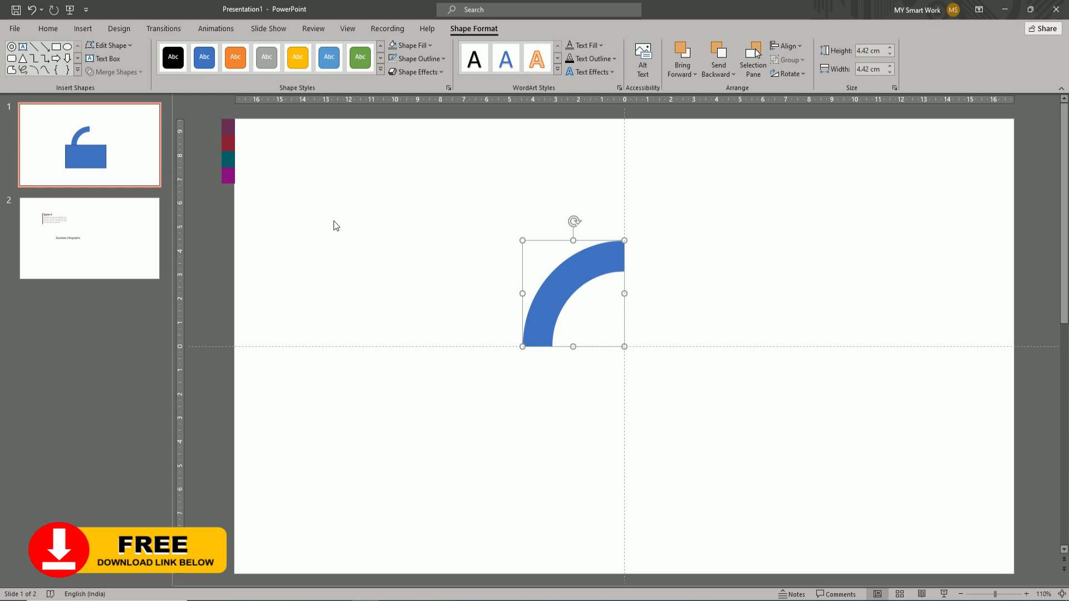
Step: Duplicate the quarter arc, rotate one copy right 90°, and place it against the other so their lower ends overlap in a Y shape
left_click_drag(575, 290, 647, 319)
left_click(807, 74)
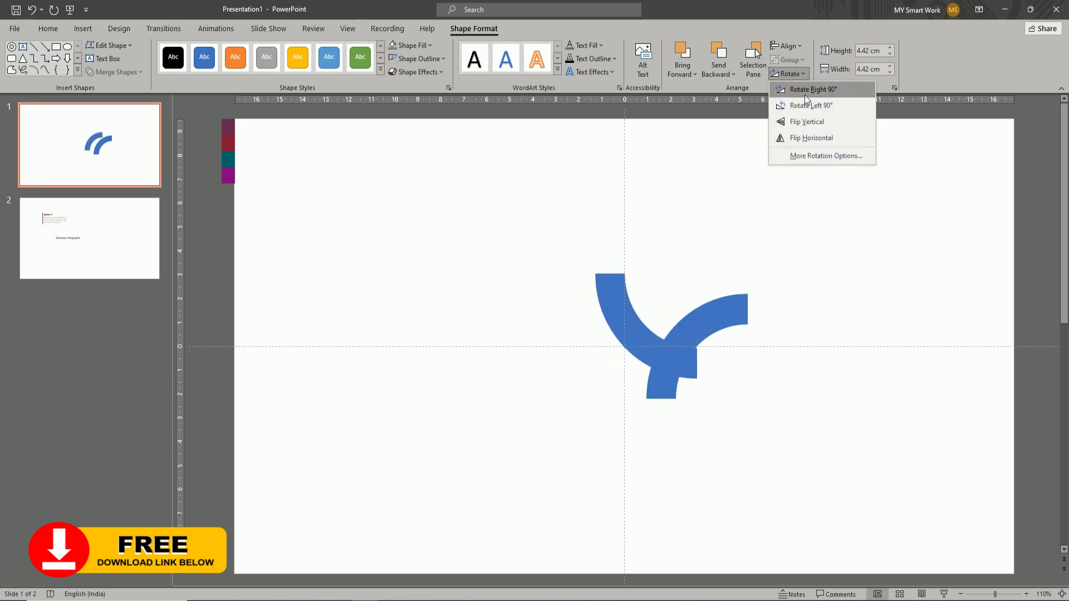
left_click(804, 95)
left_click_drag(674, 325, 656, 346)
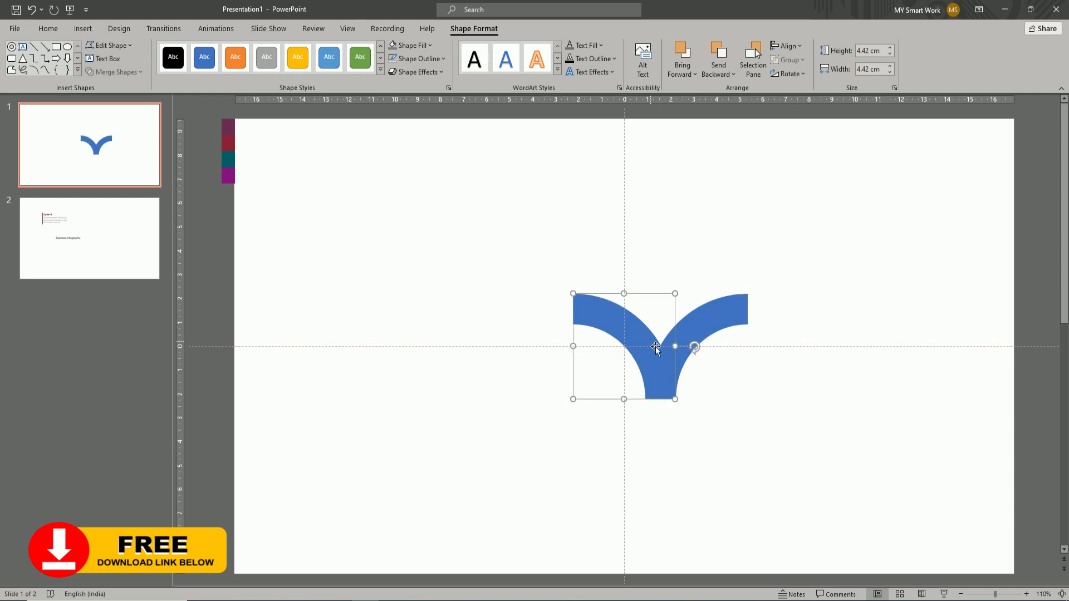
Step: Fill the rotated arc light orange and nudge it right until its outer edge meets the blue arc's inner edge at the base
left_click(414, 48)
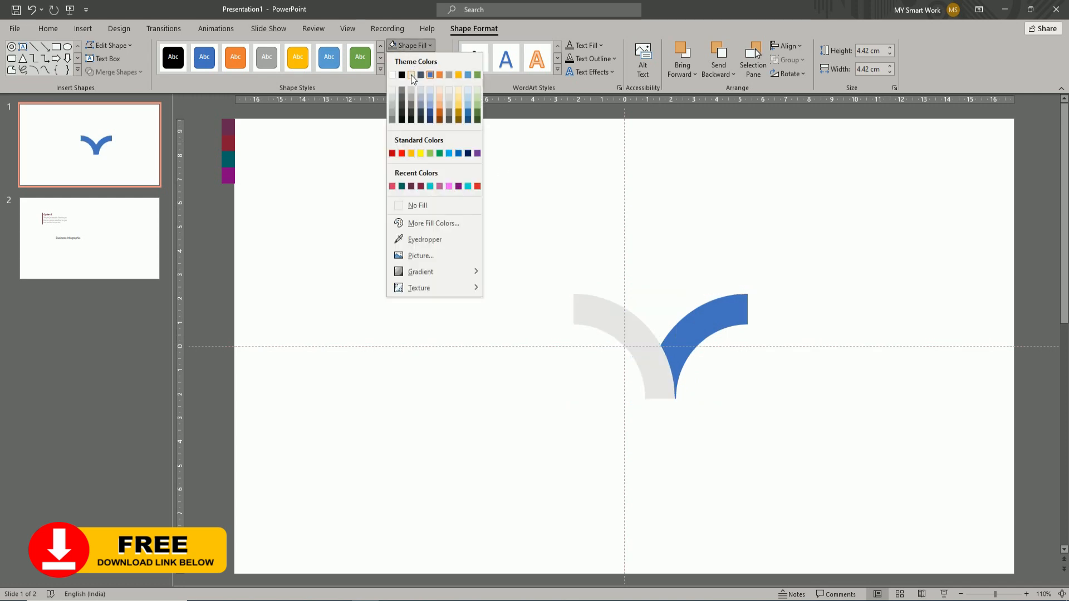
left_click(440, 101)
scroll(704, 380, "up", 10)
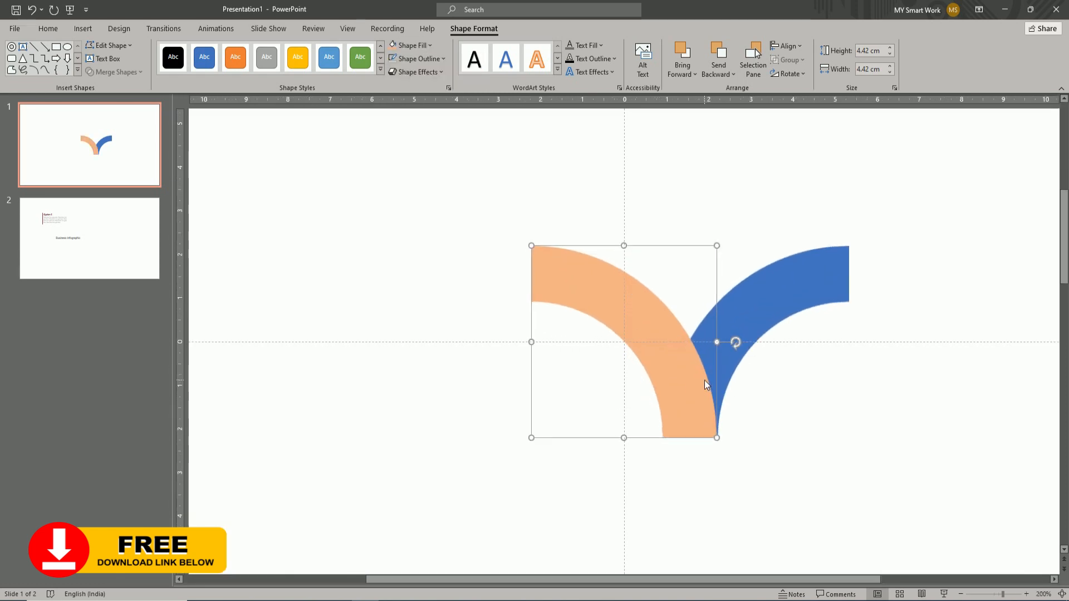
left_click_drag(707, 393, 709, 393)
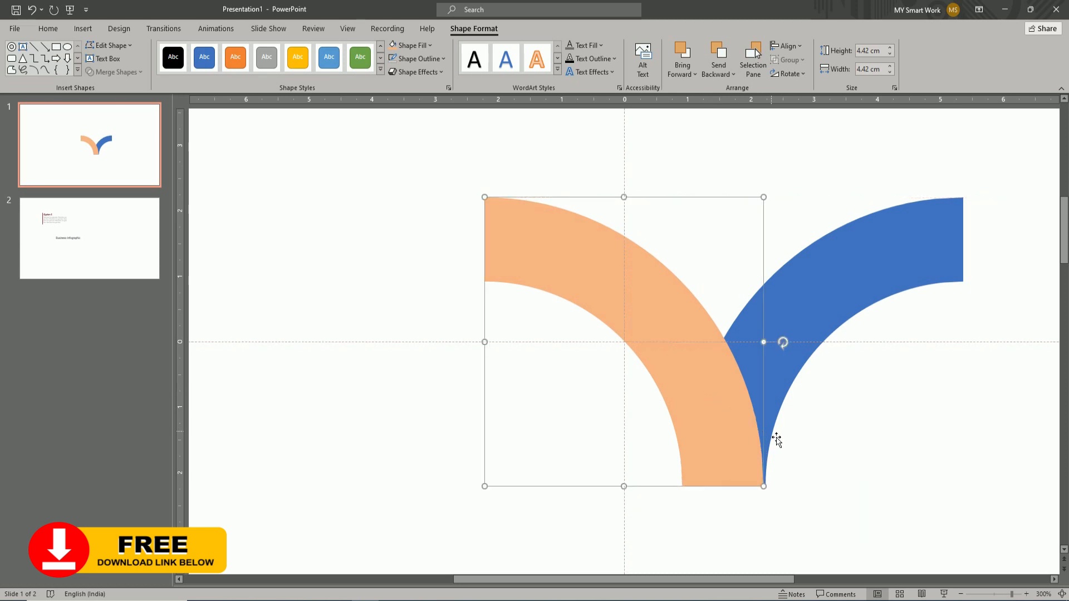
key("ctrl+Right")
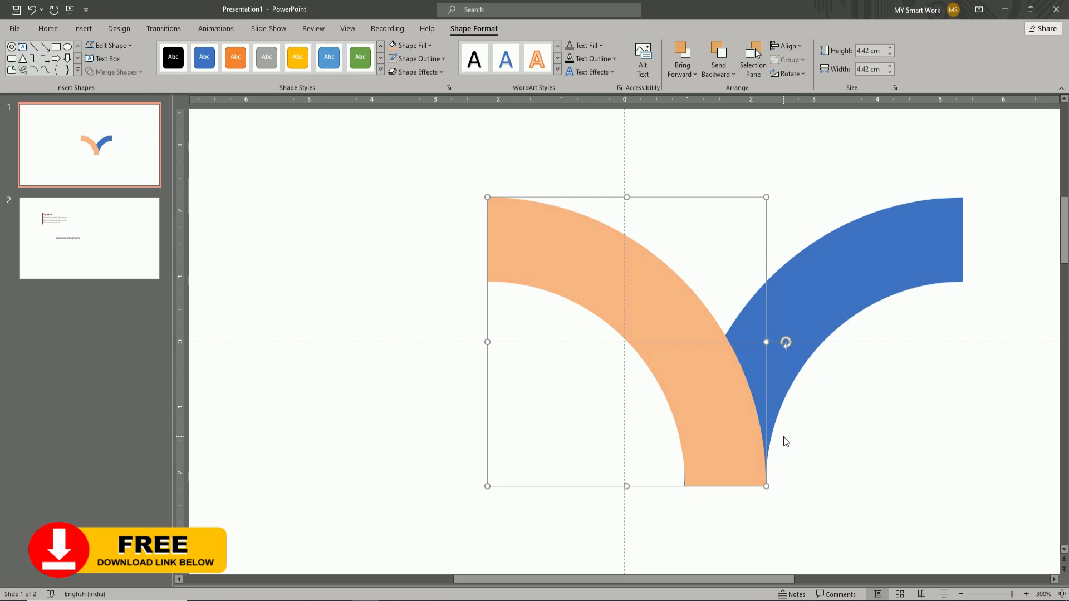
left_click(814, 446)
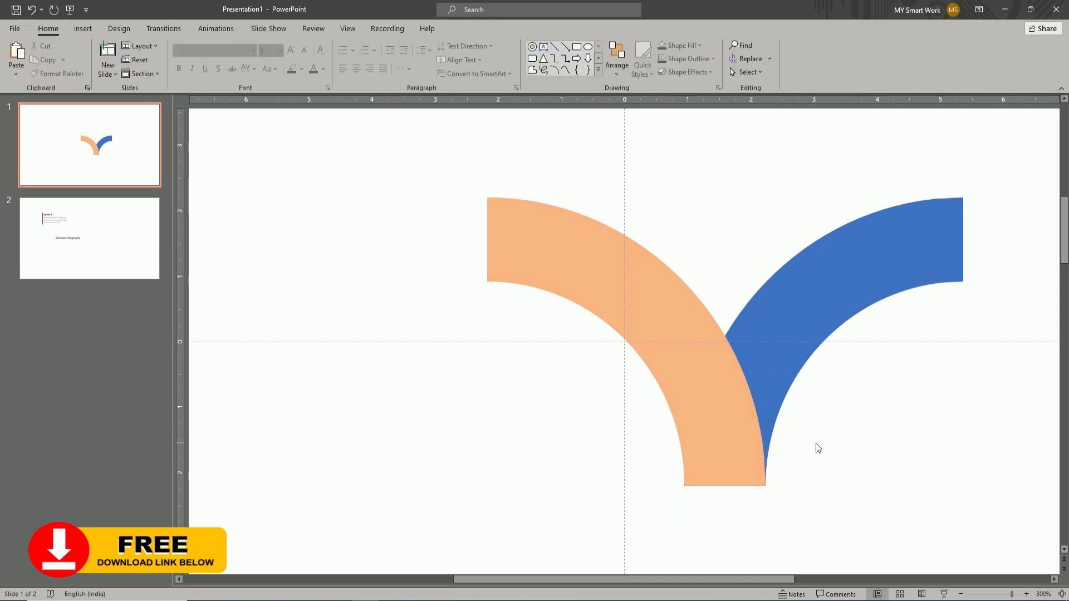
Step: Copy both arcs straight above the originals and flip the copies vertically to form a four-pointed star outline
scroll(818, 448, "down", 5)
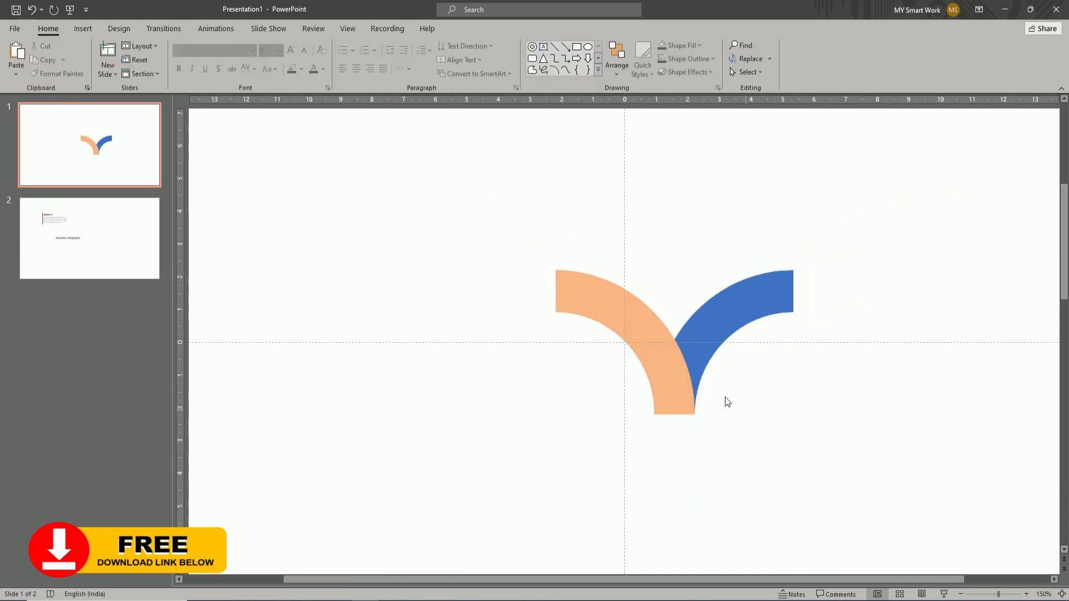
left_click(674, 378)
left_click(704, 325, "shift")
left_click_drag(646, 325, 644, 199)
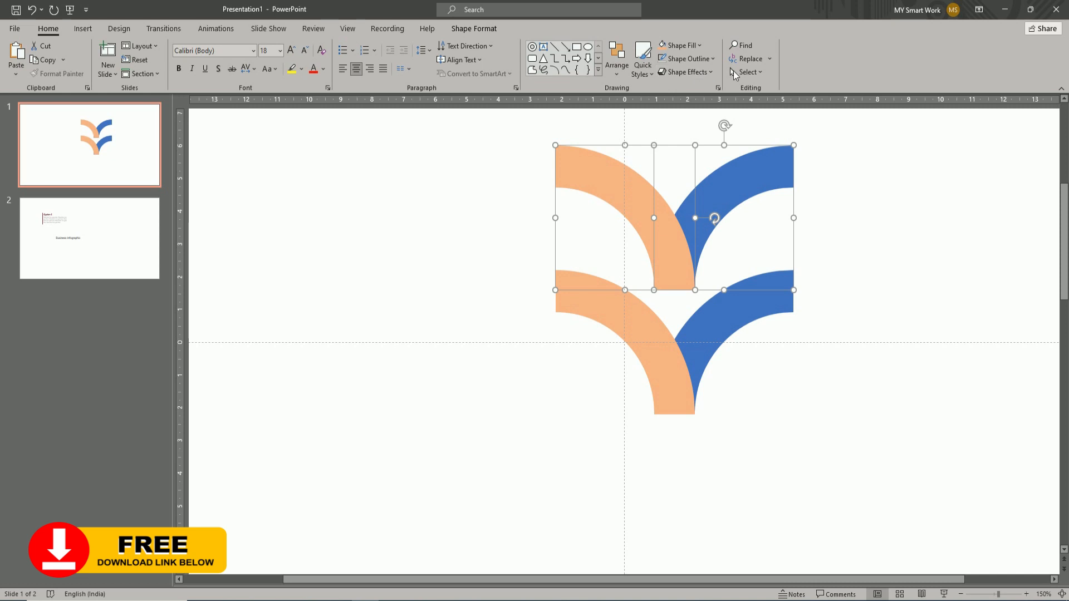
left_click(493, 28)
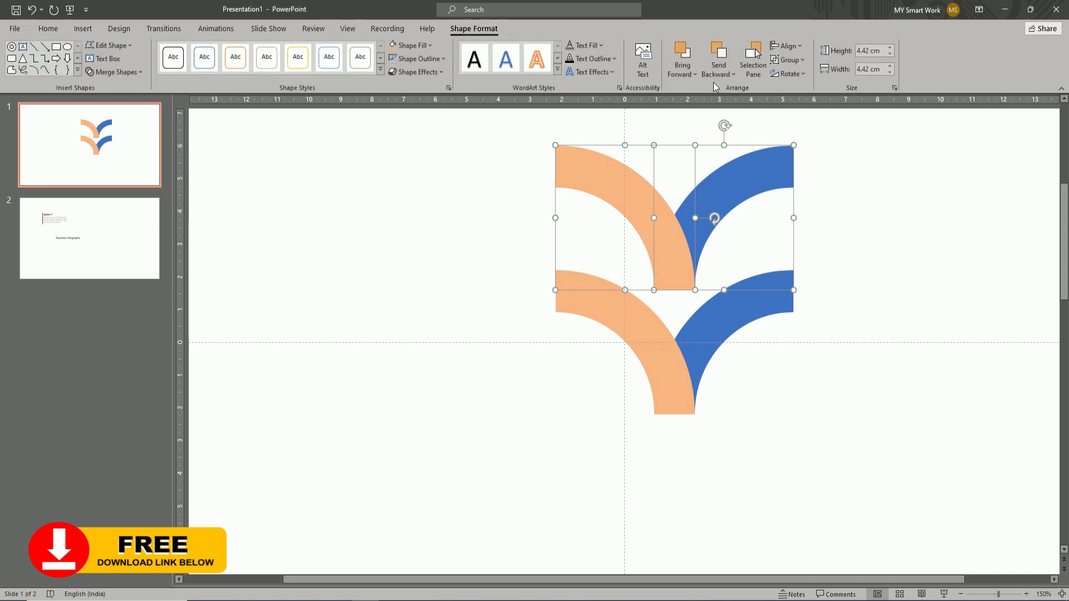
left_click(786, 72)
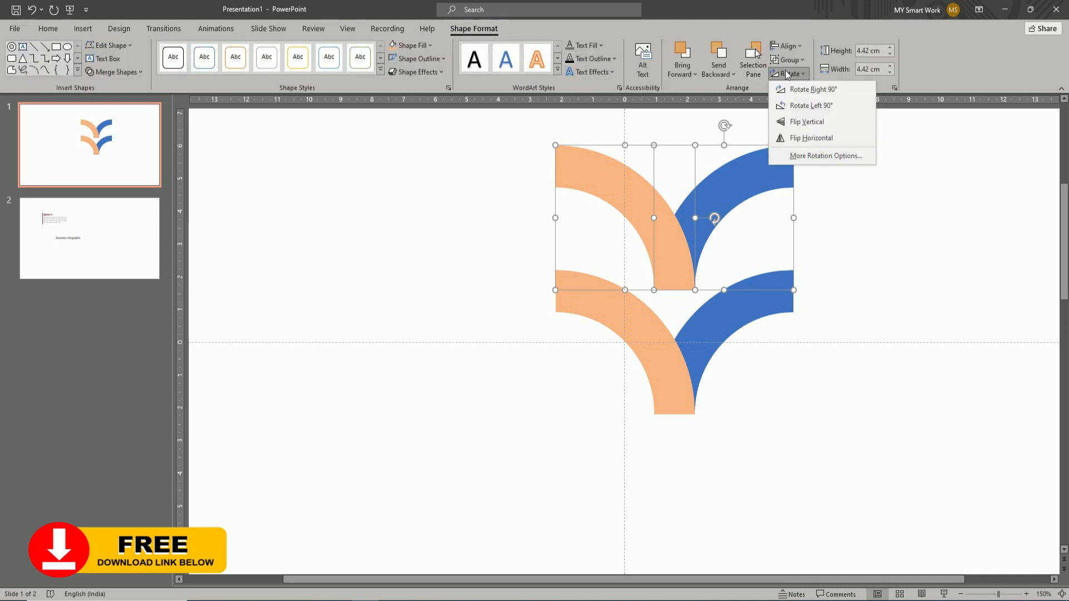
left_click(795, 124)
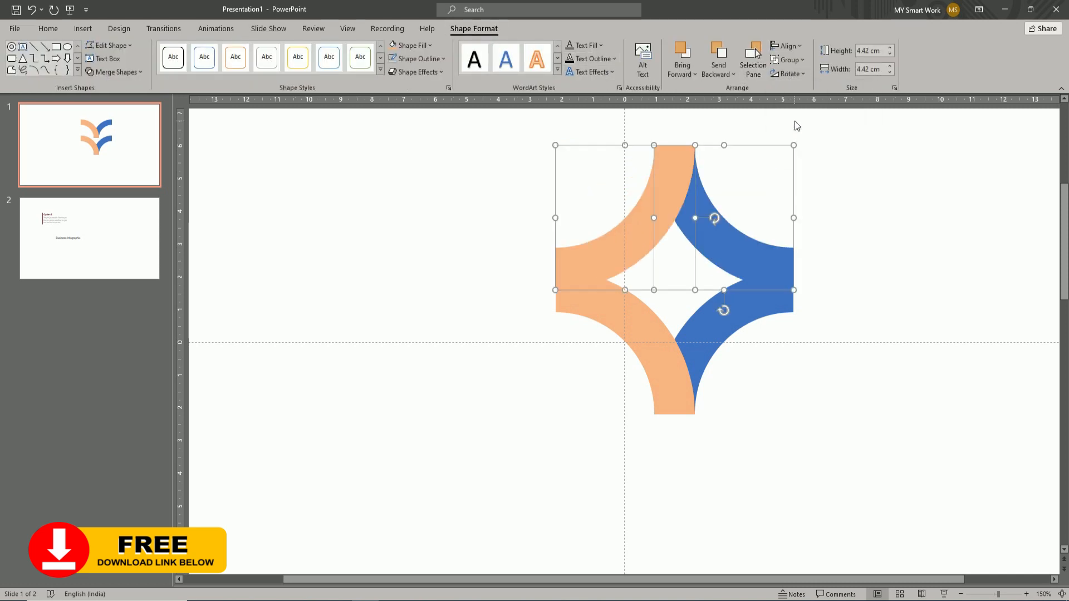
left_click(833, 359)
Step: Fill the star's upper-left arc light blue and its upper-right arc light orange
left_click(657, 231)
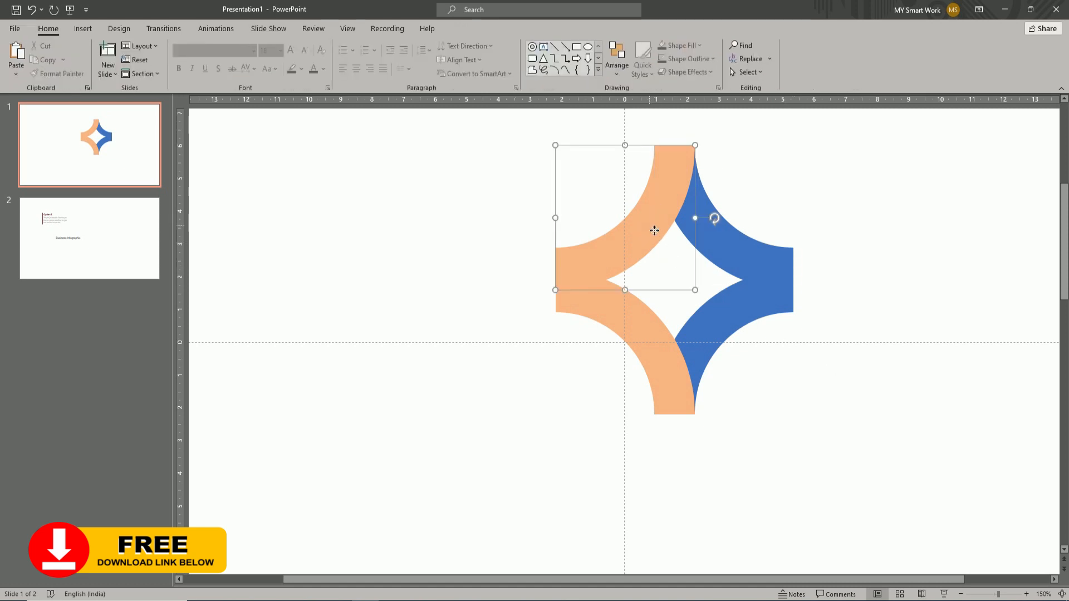
left_click(419, 51)
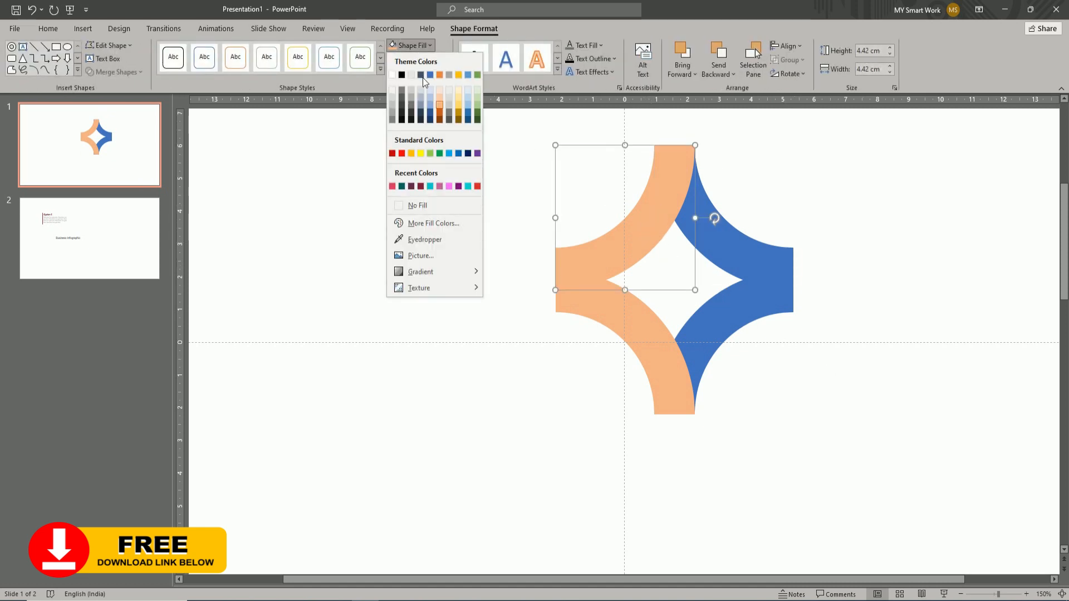
left_click(430, 107)
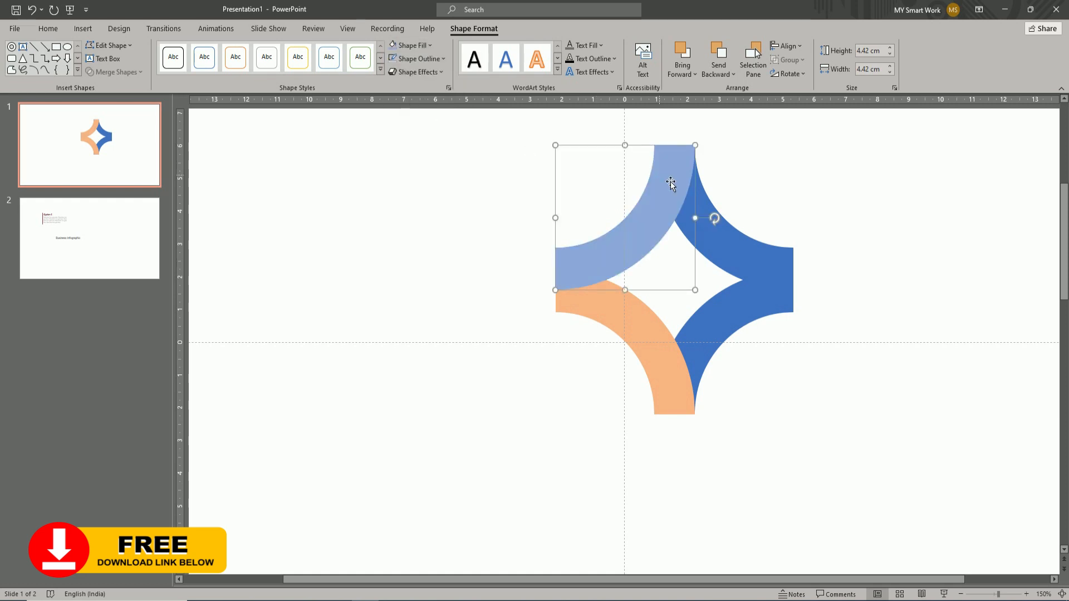
left_click(699, 217)
left_click(418, 45)
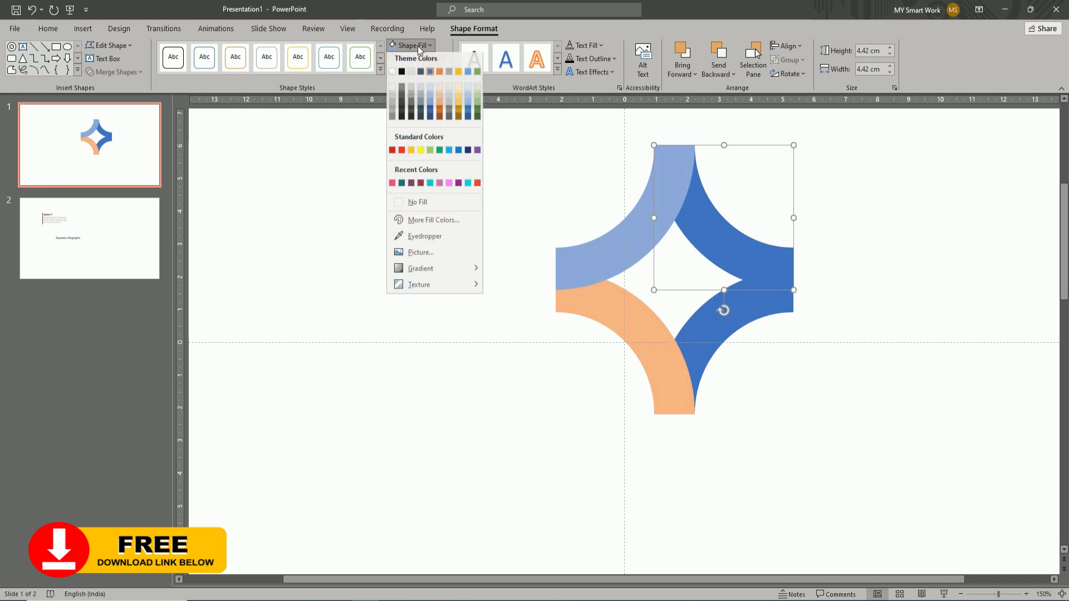
left_click(440, 103)
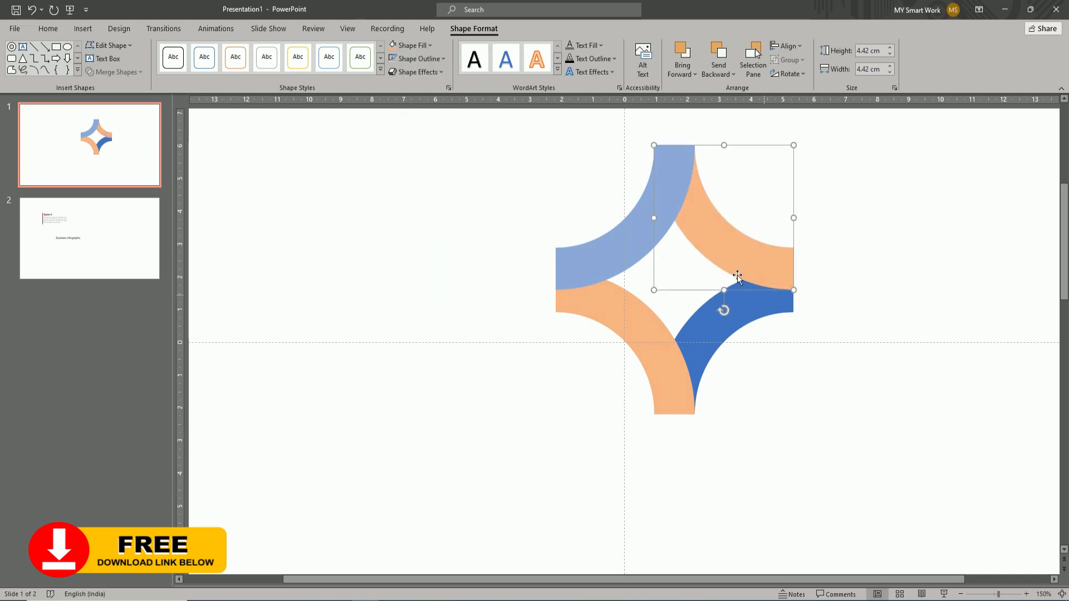
Step: Move the two upper arcs down together until their lower edges meet the inner curves at the ends of the lower arcs
left_click(673, 214)
left_click(727, 239, "shift")
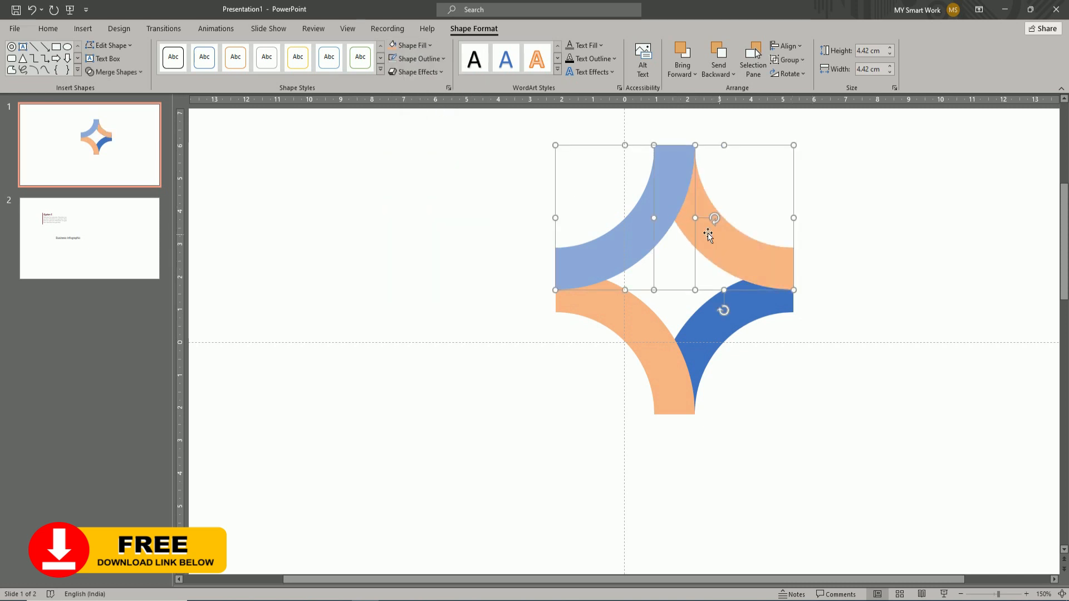
scroll(787, 426, "up", 5)
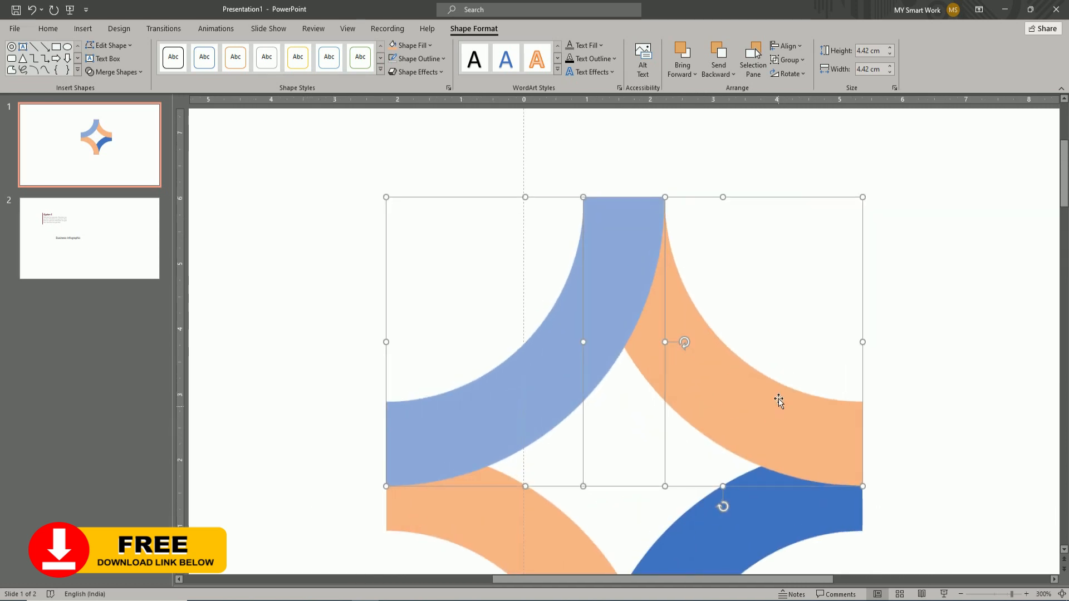
scroll(777, 393, "down", 2)
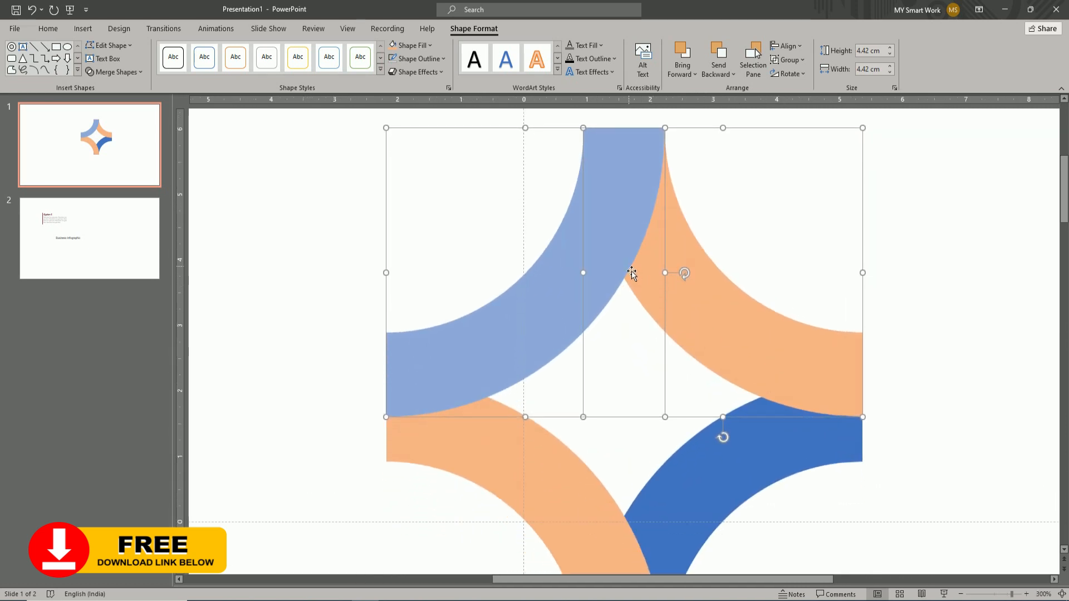
scroll(629, 276, "down", 1)
key("Escape")
left_click_drag(620, 244, 622, 283)
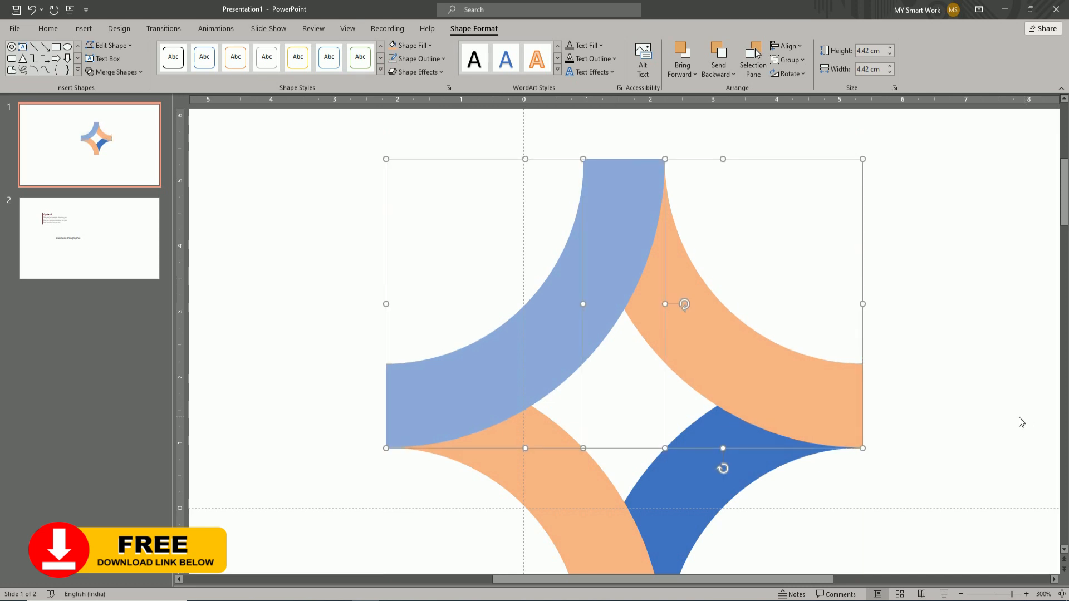
left_click(1026, 422)
Step: Move all four arcs together so the star is centred on the slide's guides
scroll(948, 402, "down", 15)
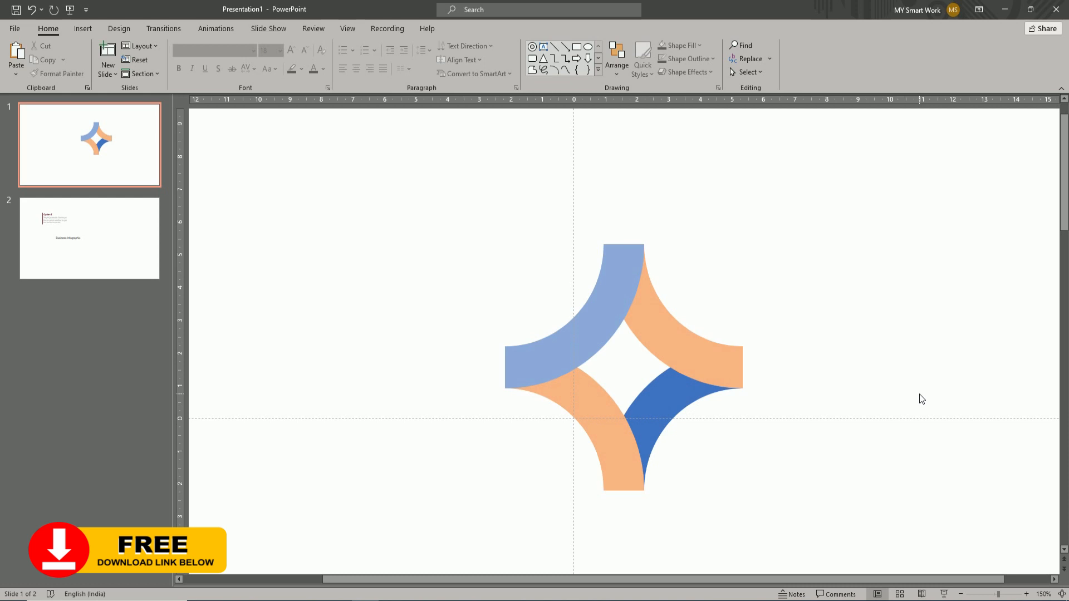
left_click_drag(411, 164, 834, 544)
left_click_drag(611, 336, 566, 381)
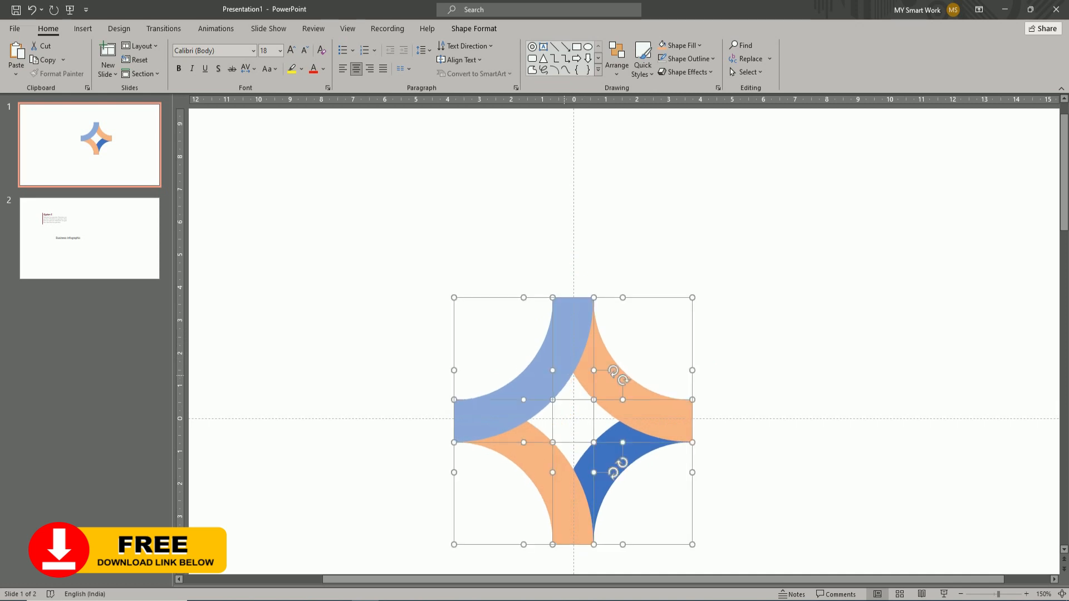
left_click(824, 357)
scroll(824, 358, "down", 5, "ctrl")
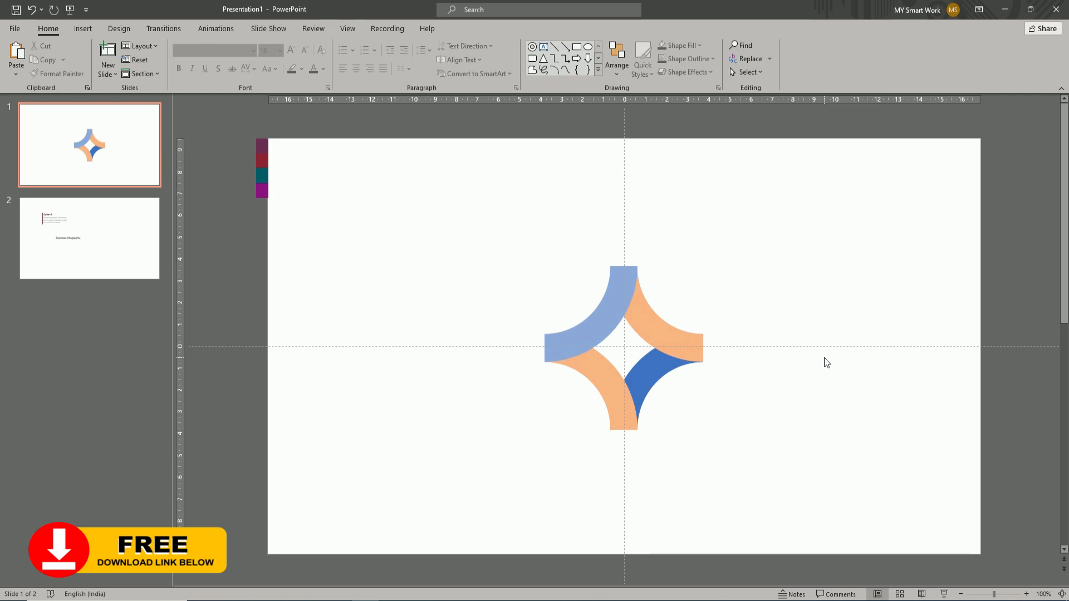
Step: Give the upper-right arc a linear gradient fill and remove its middle gradient stop at 50%
left_click(659, 332)
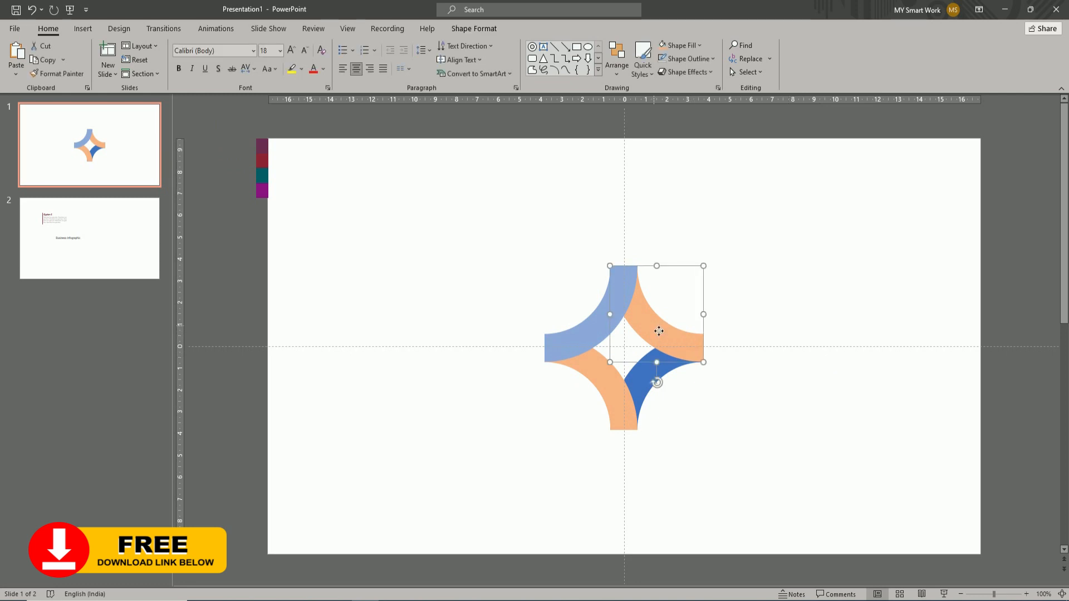
right_click(659, 331)
left_click(709, 296)
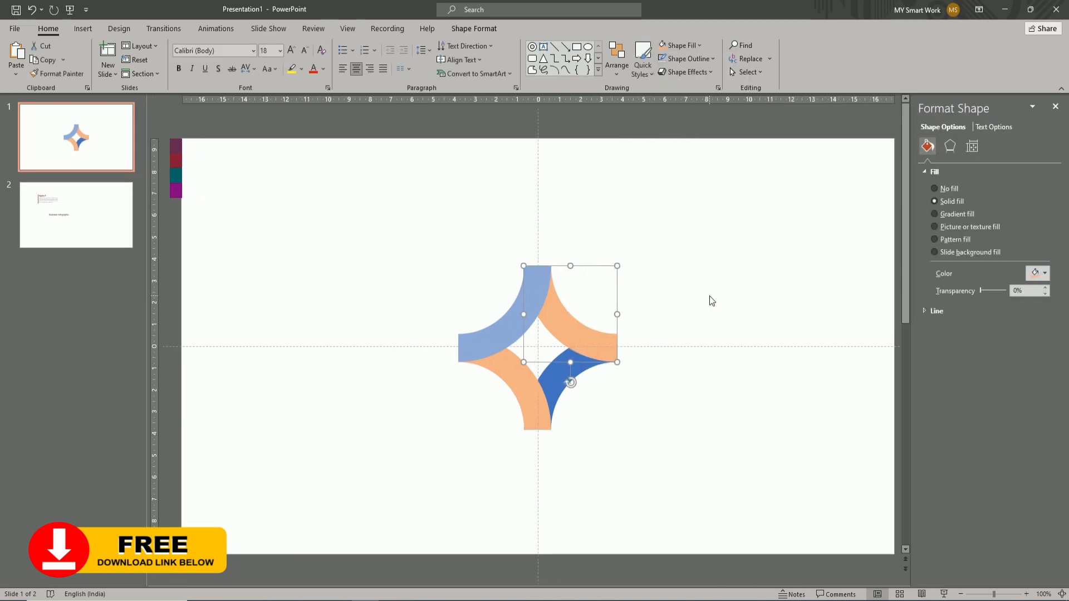
scroll(670, 320, "up", 2, "ctrl")
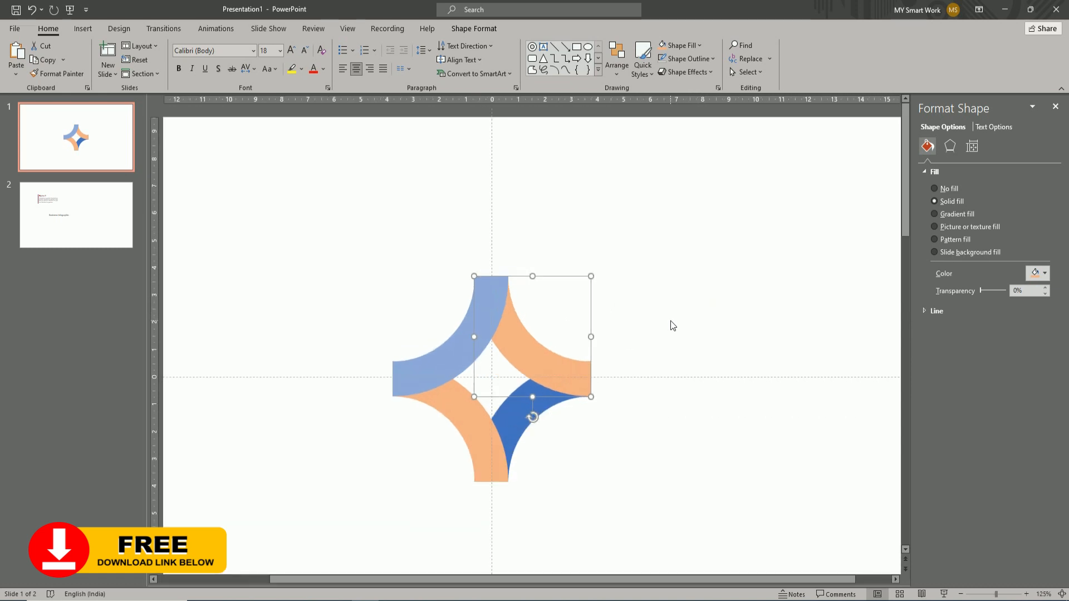
scroll(670, 321, "down", 2, "ctrl")
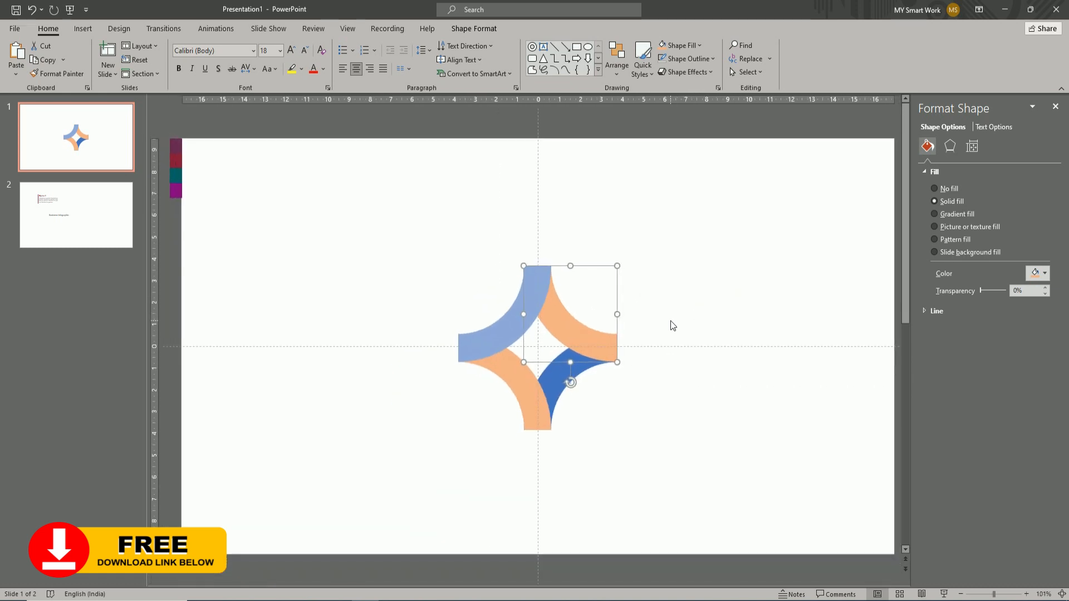
left_click(673, 368)
left_click(601, 345)
left_click(940, 215)
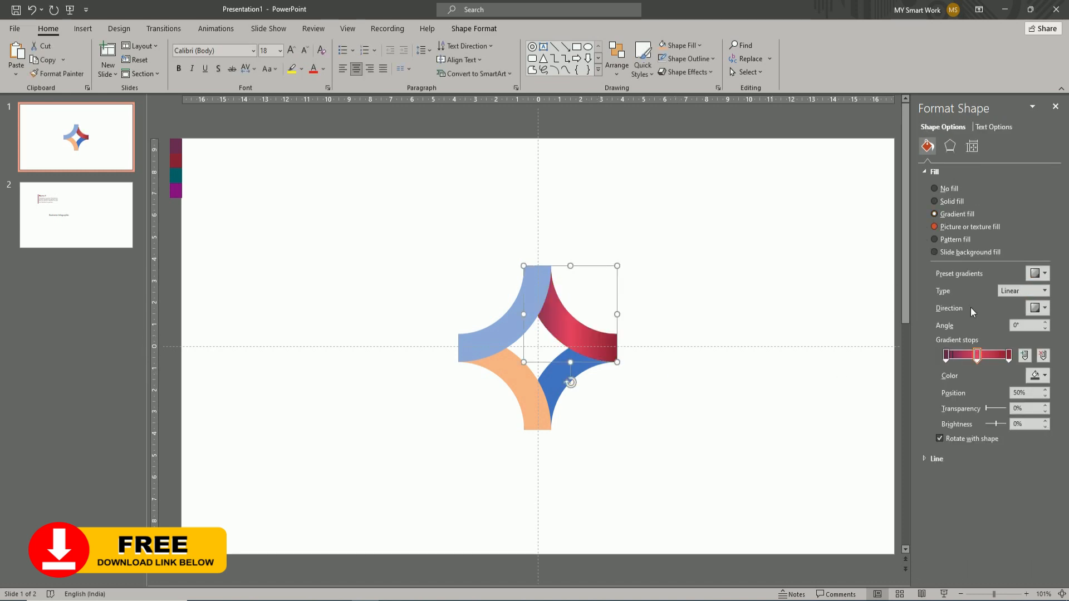
left_click(1043, 356)
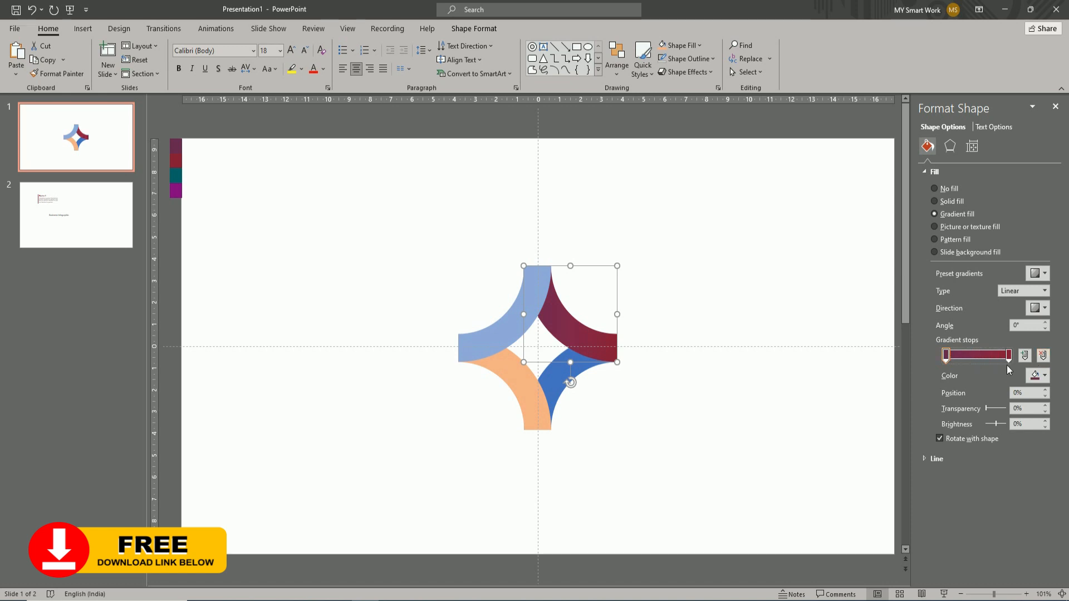
Step: Set both gradient stops of the upper-right arc to the dark plum sampled from the top swatch of the colour strip beside the slide
left_click(1038, 375)
left_click(988, 543)
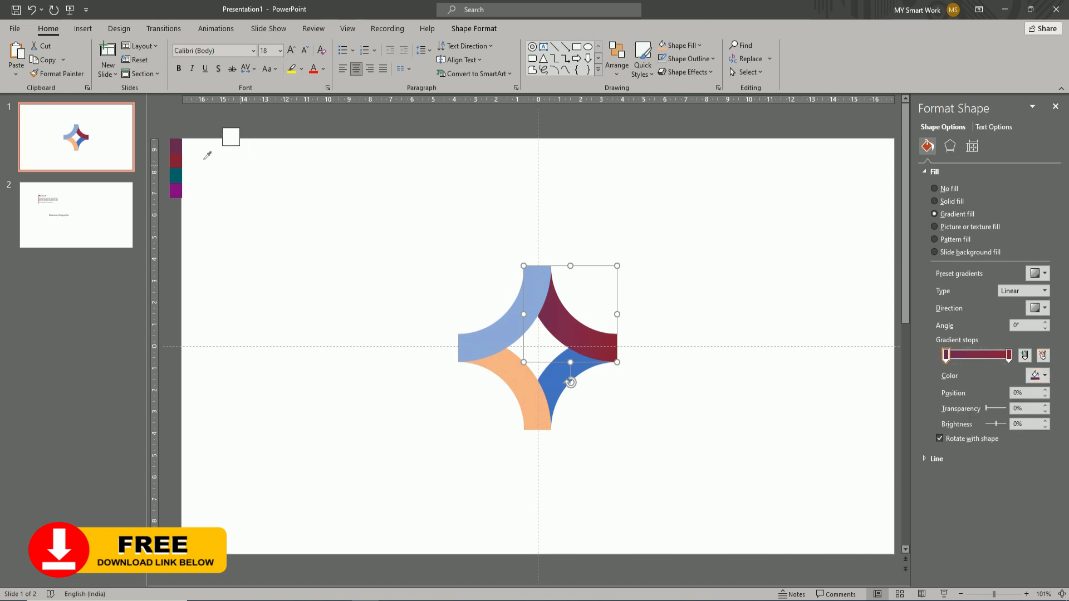
left_click(177, 147)
left_click(1008, 355)
left_click(1043, 376)
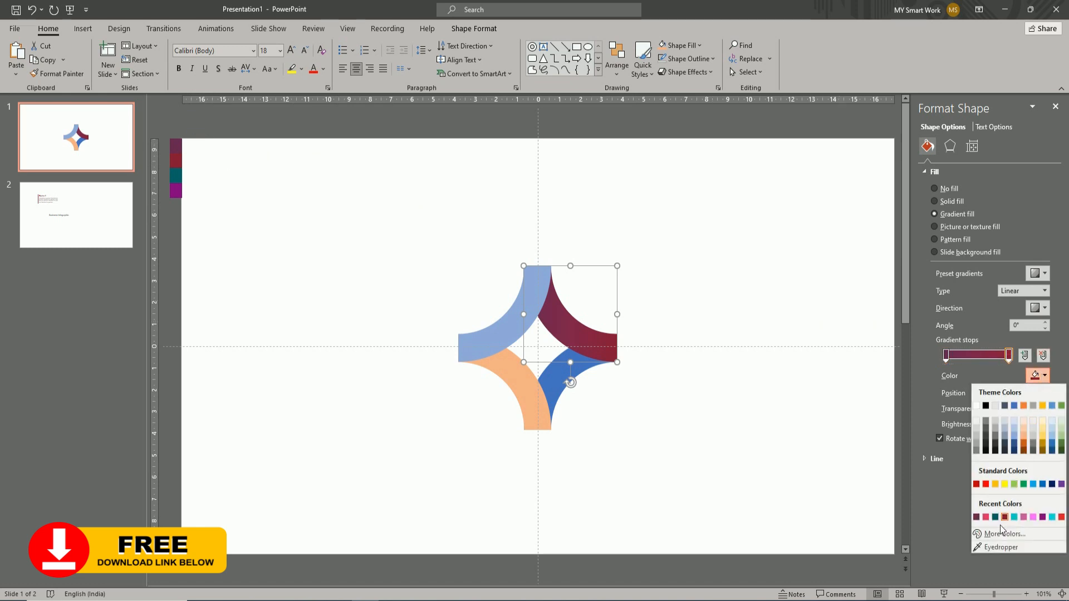
left_click(1001, 547)
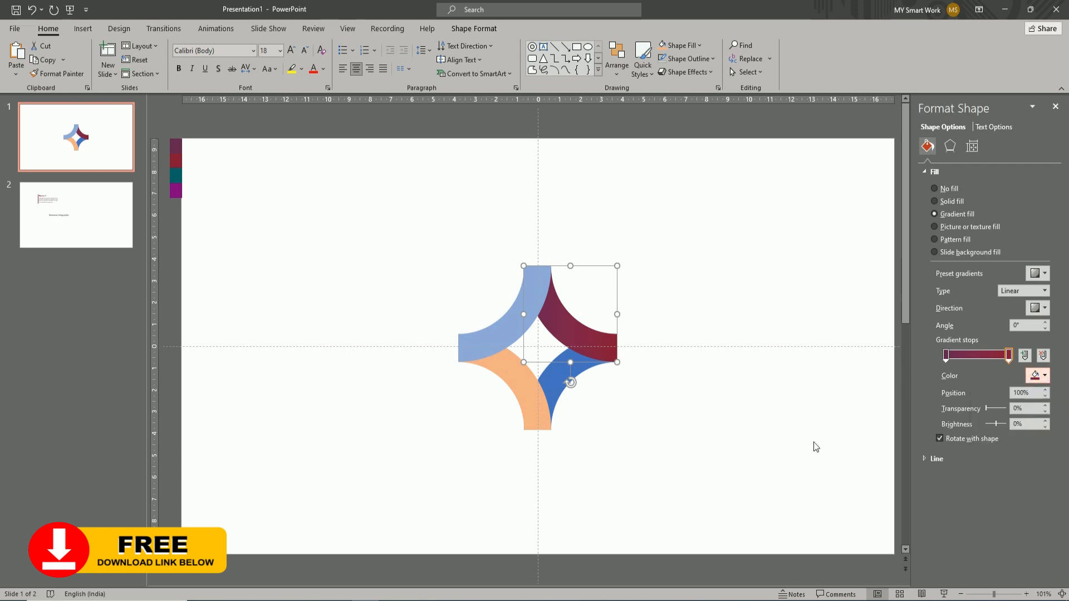
left_click(182, 149)
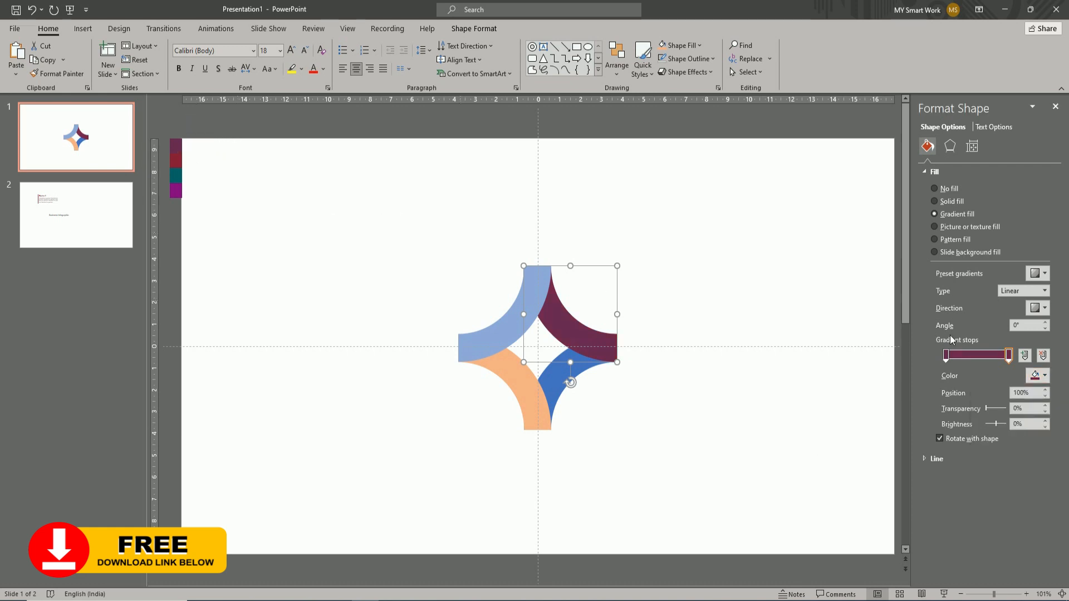
Step: Lighten the upper-right arc's 100% gradient stop to pink #BC4293 and choose the linear gradient direction at 0°
left_click(1044, 376)
left_click(1005, 533)
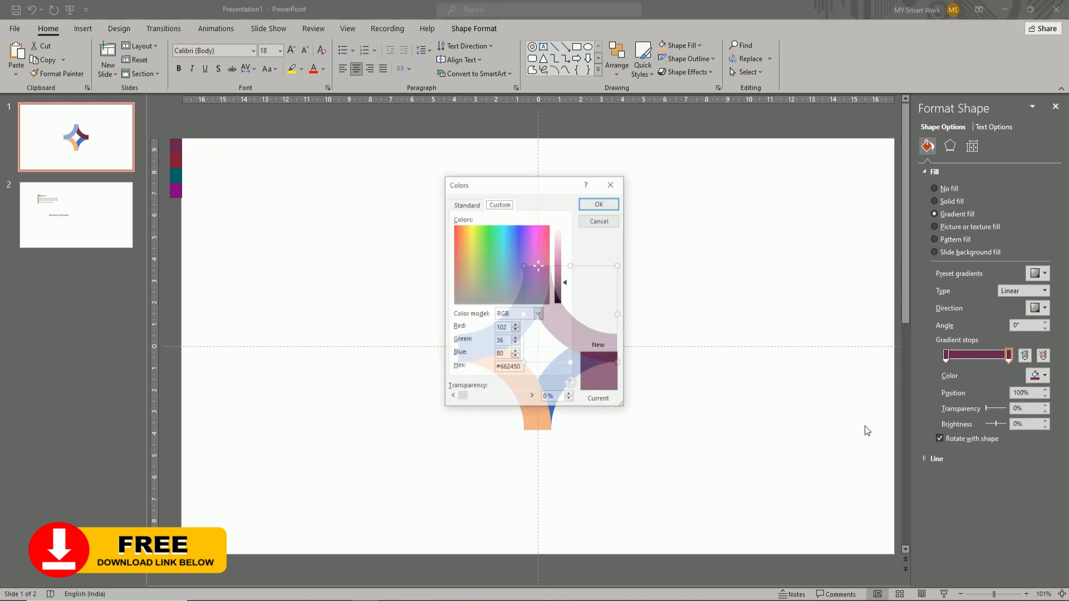
left_click_drag(567, 284, 562, 265)
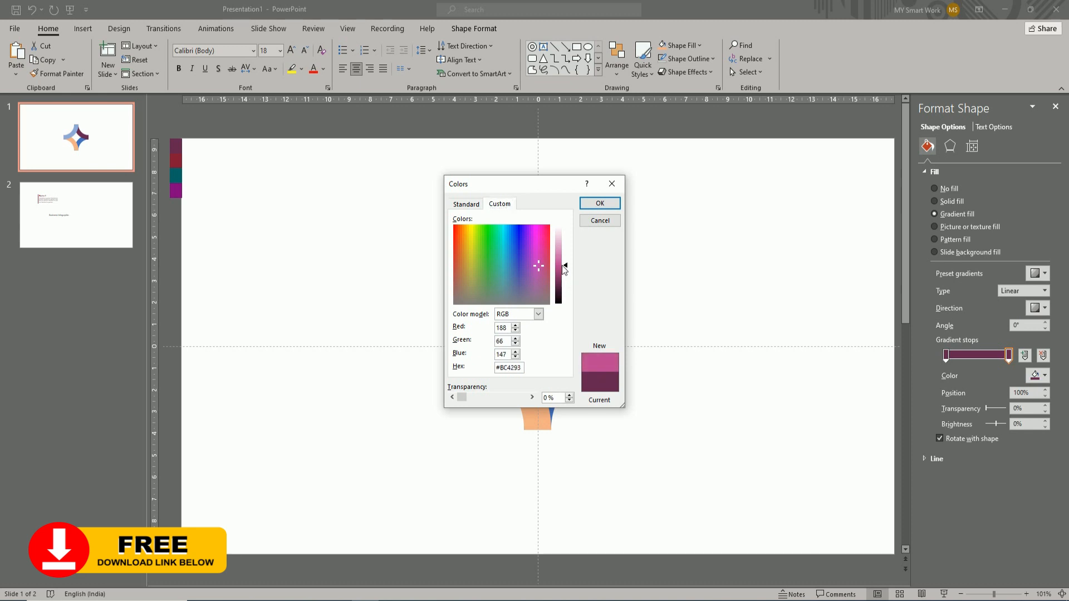
left_click(599, 204)
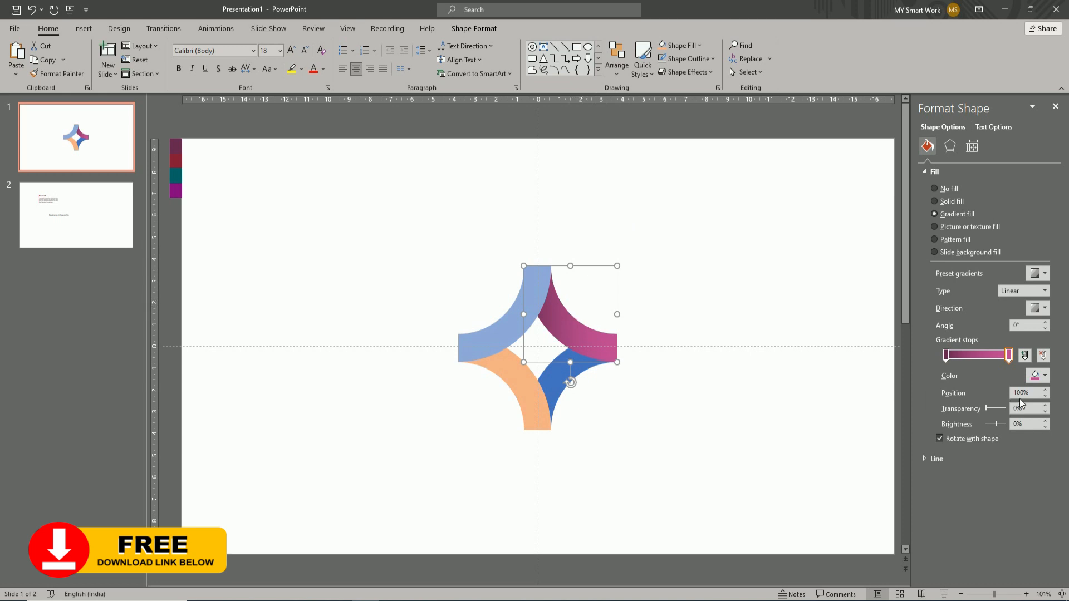
left_click(1045, 310)
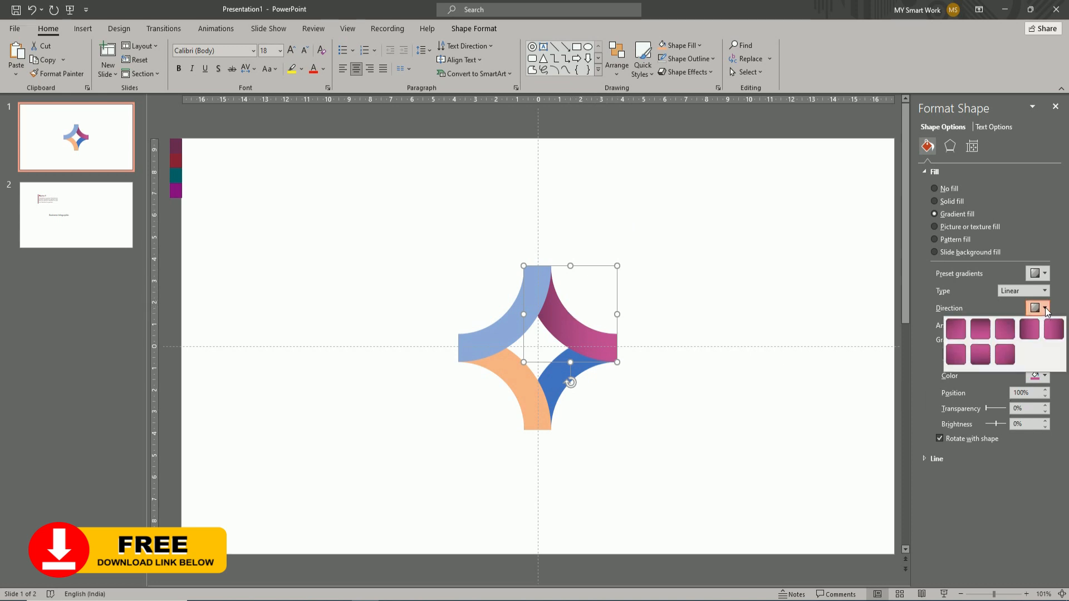
left_click(1037, 333)
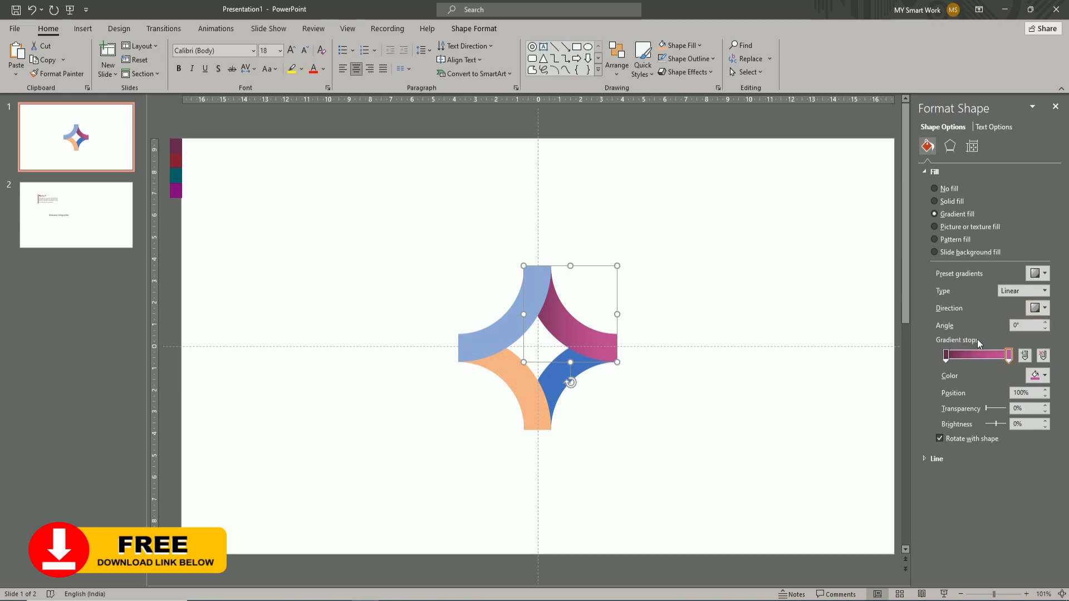
Step: Give the lower-right arc a gradient fill with the linear direction at 180°
left_click(587, 373)
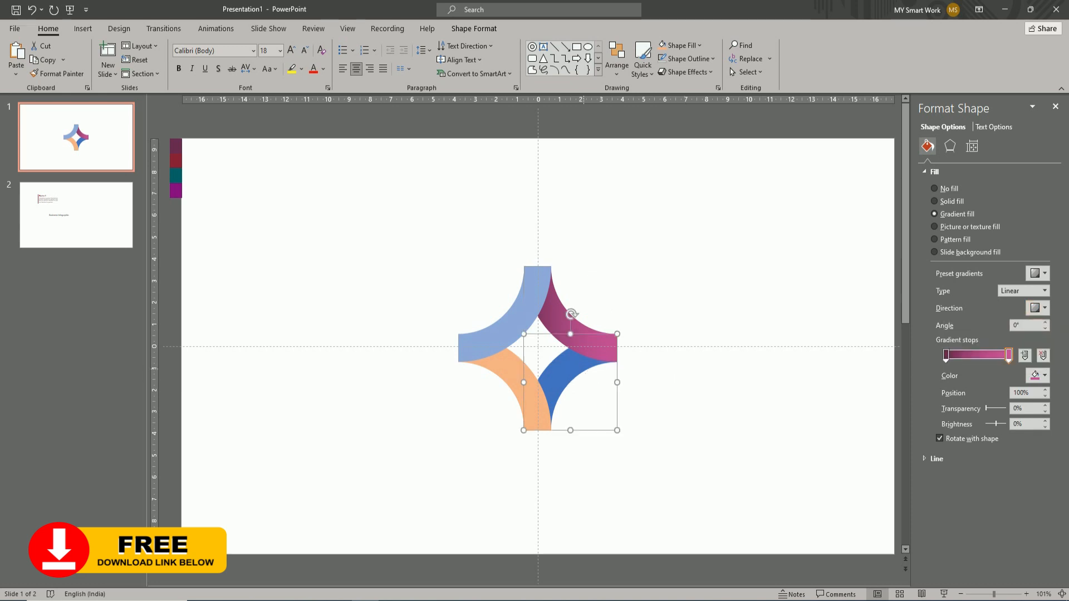
left_click(960, 214)
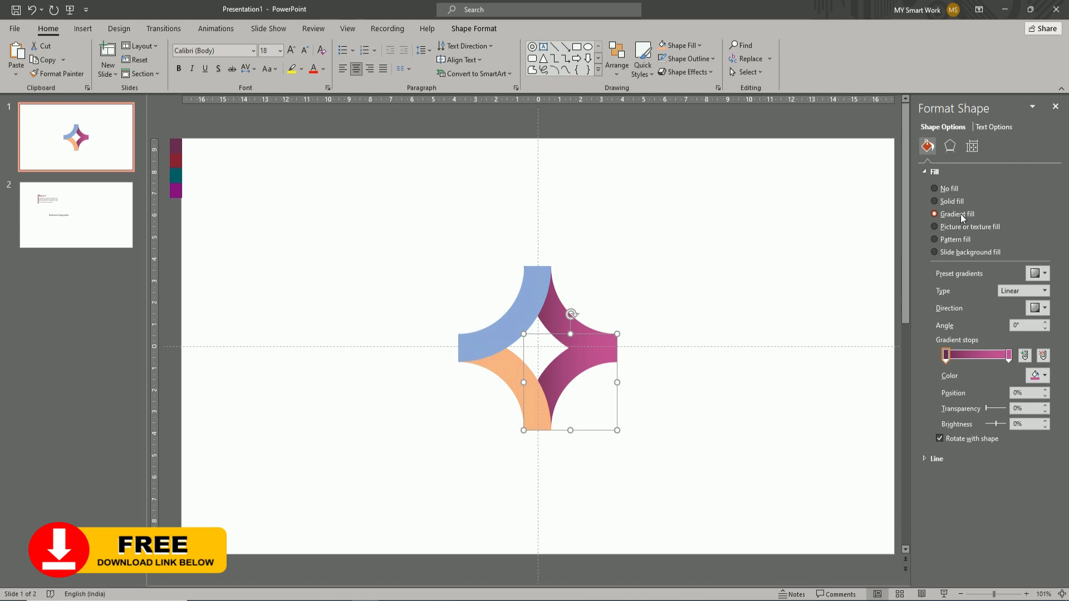
left_click(1044, 308)
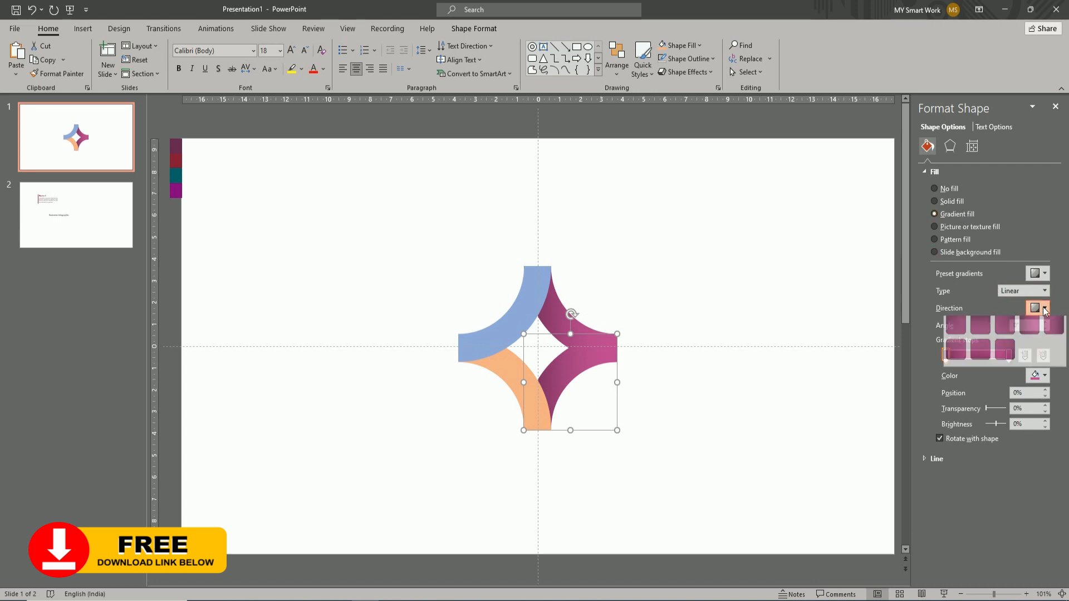
left_click(1057, 333)
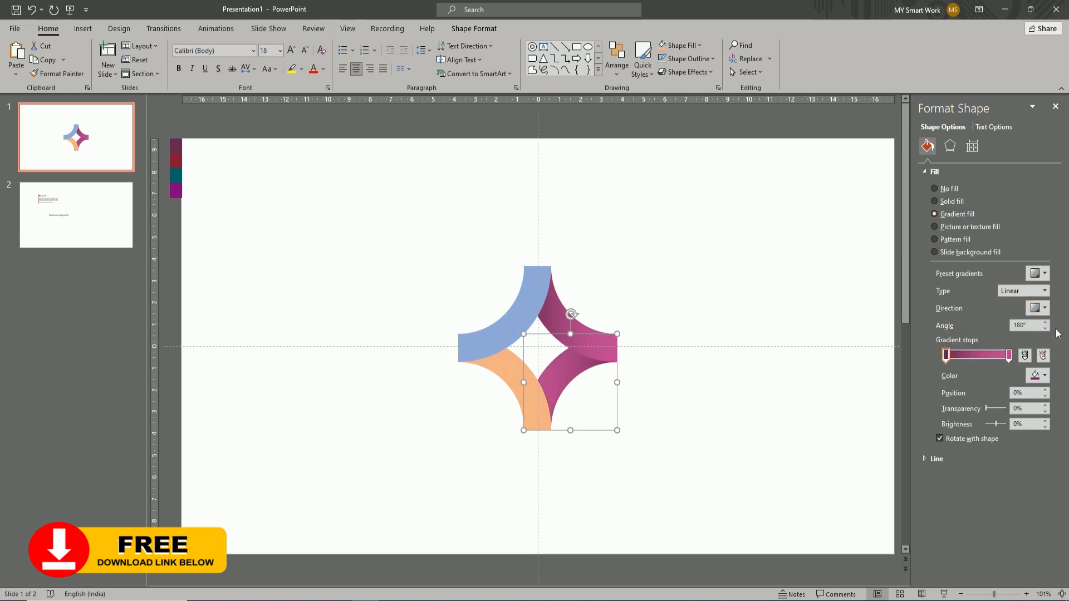
Step: Set both gradient stops of the lower-right arc to the dark red sampled from the colour strip's second swatch
left_click(1039, 376)
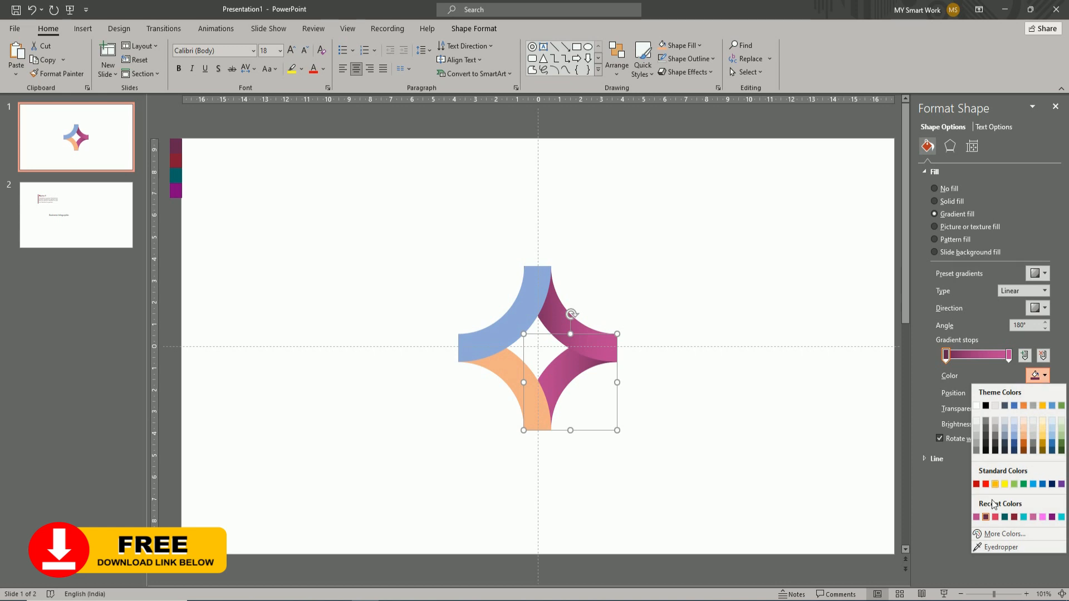
left_click(987, 548)
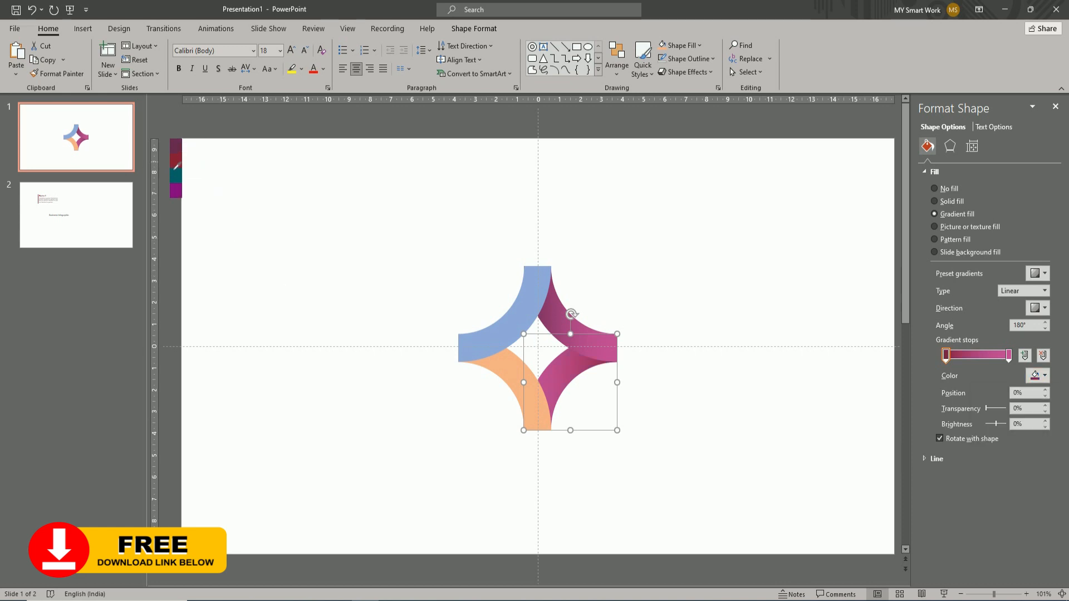
left_click(1007, 355)
left_click(1039, 376)
left_click(974, 545)
left_click(176, 161)
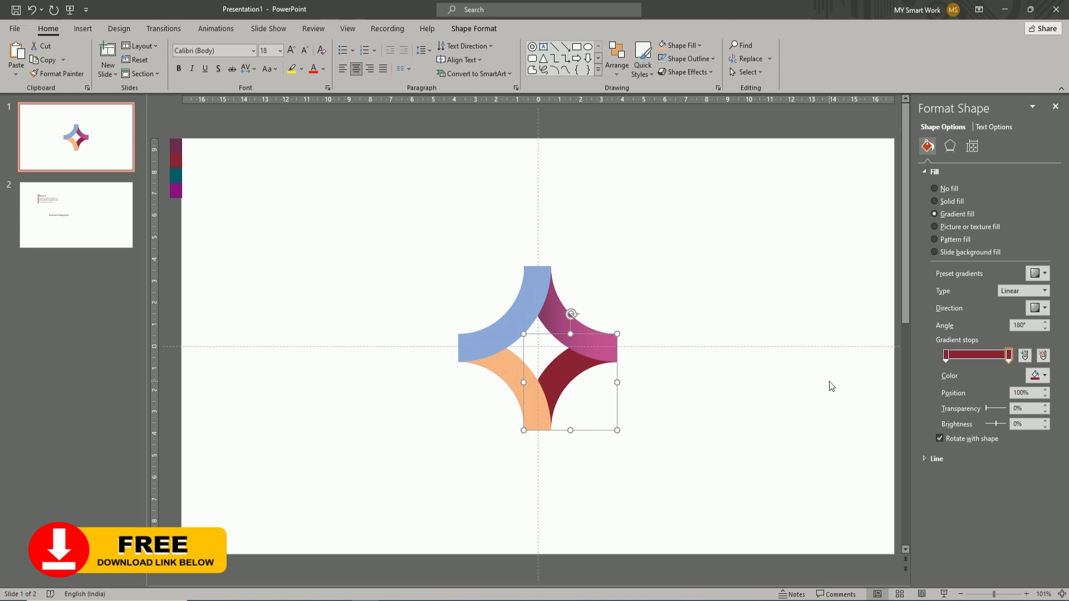
Step: Lighten the lower-right arc's 100% gradient stop to a brighter red with a custom colour
left_click(1036, 375)
left_click(1009, 541)
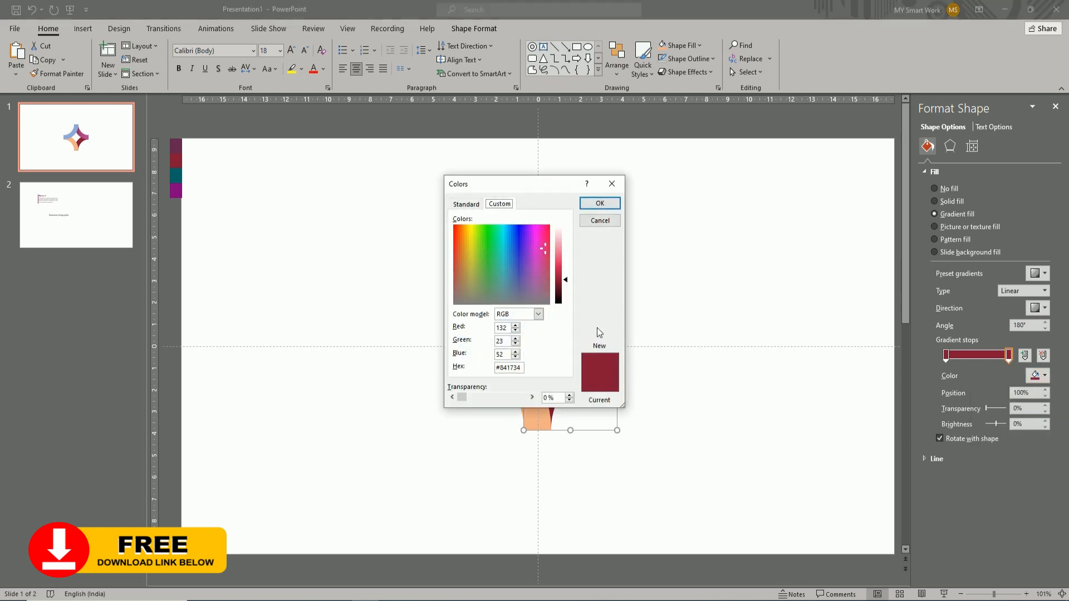
left_click_drag(566, 283, 566, 268)
left_click(600, 204)
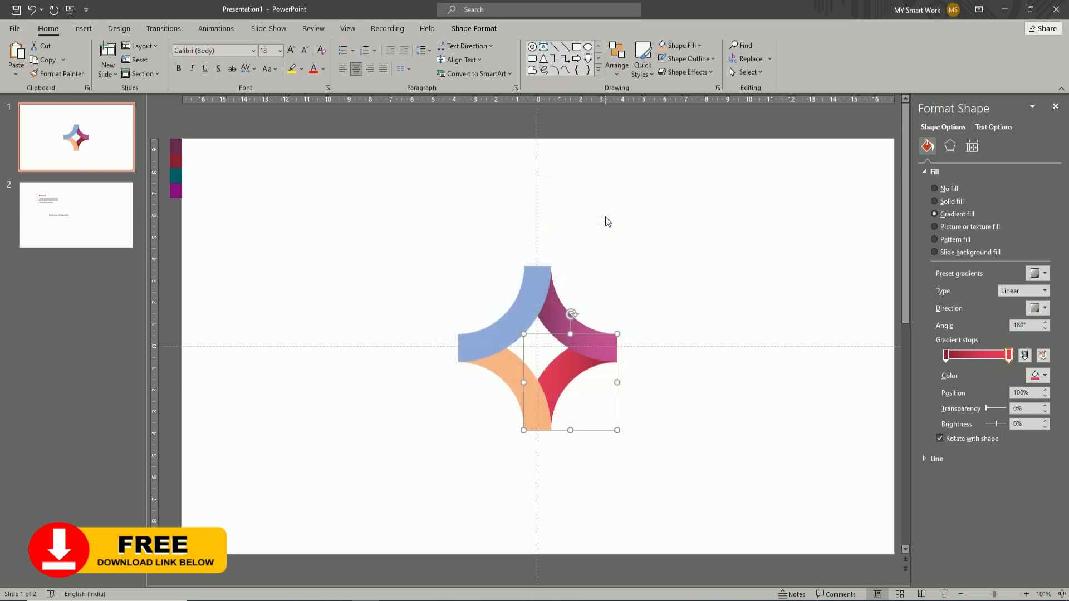
left_click(653, 372)
Step: Give the lower-left arc a gradient fill with both stops in the dark teal sampled from the colour strip's third swatch
left_click(540, 383)
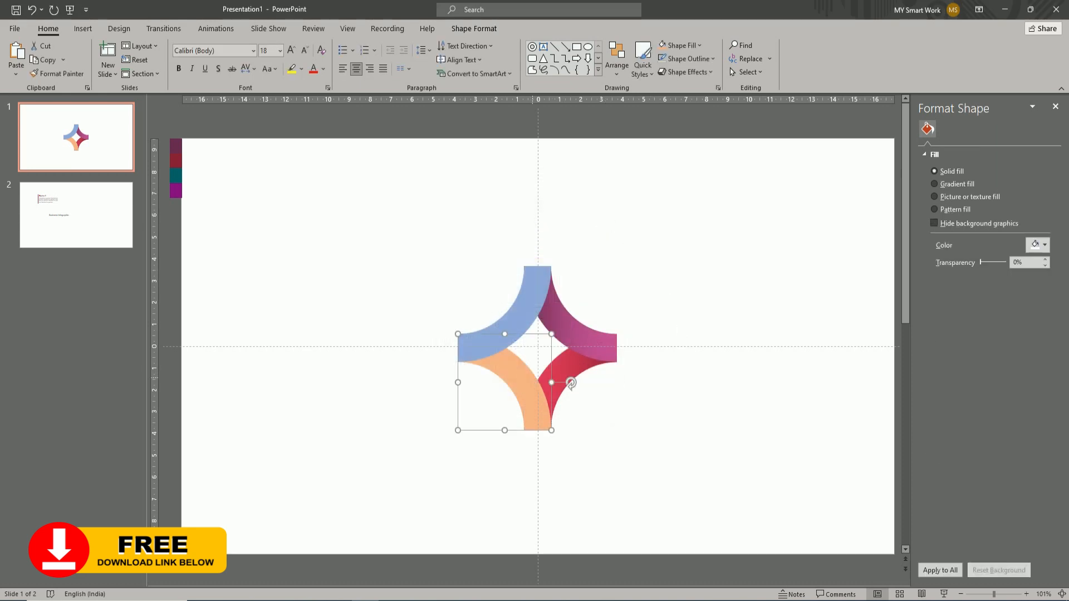
left_click(947, 215)
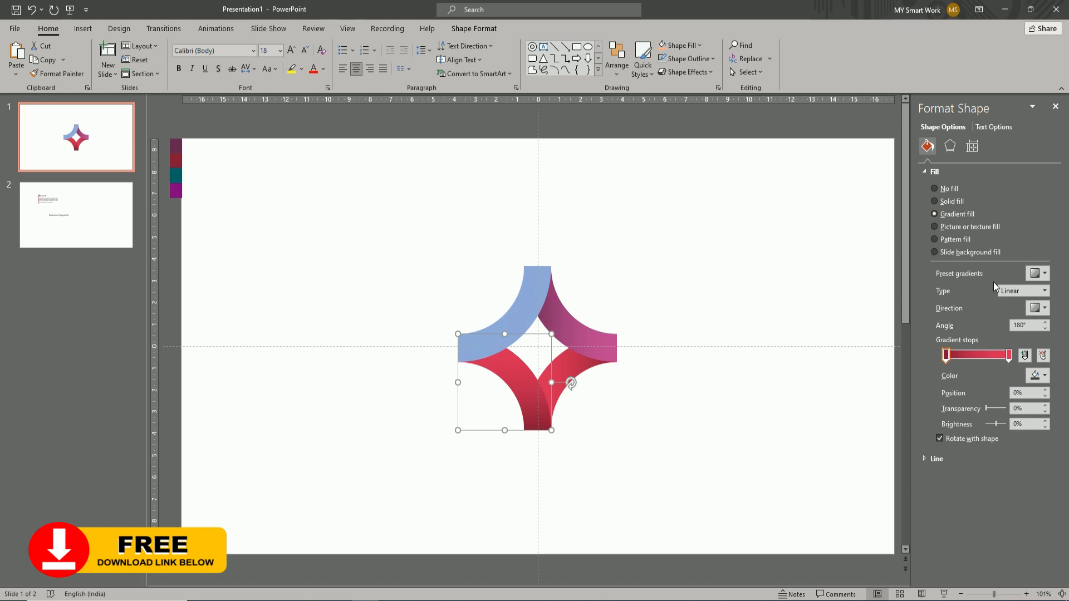
left_click(1037, 375)
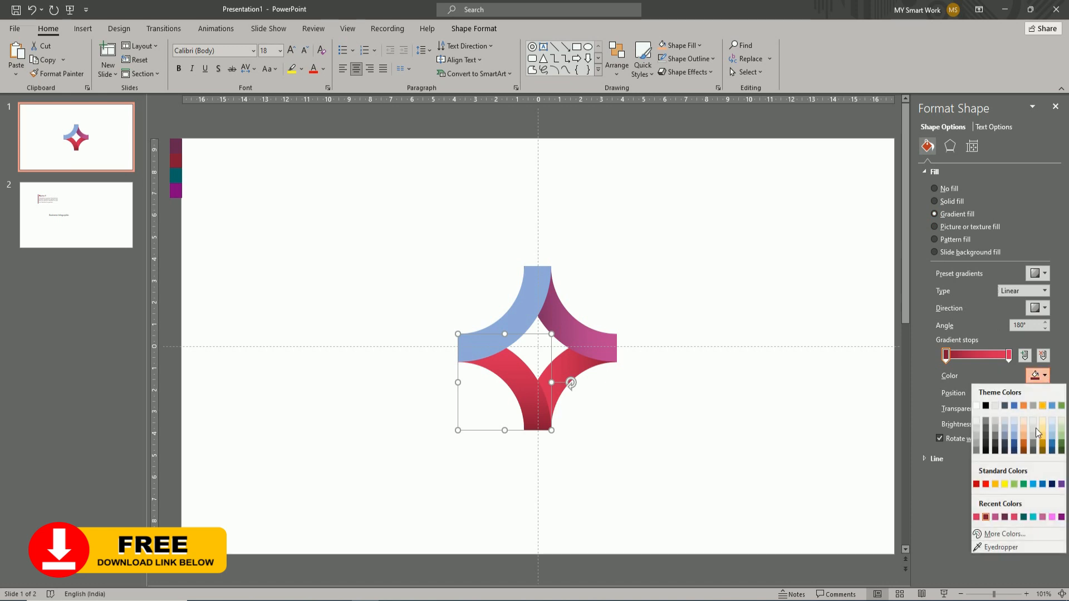
left_click(1001, 547)
left_click(178, 179)
left_click(1009, 355)
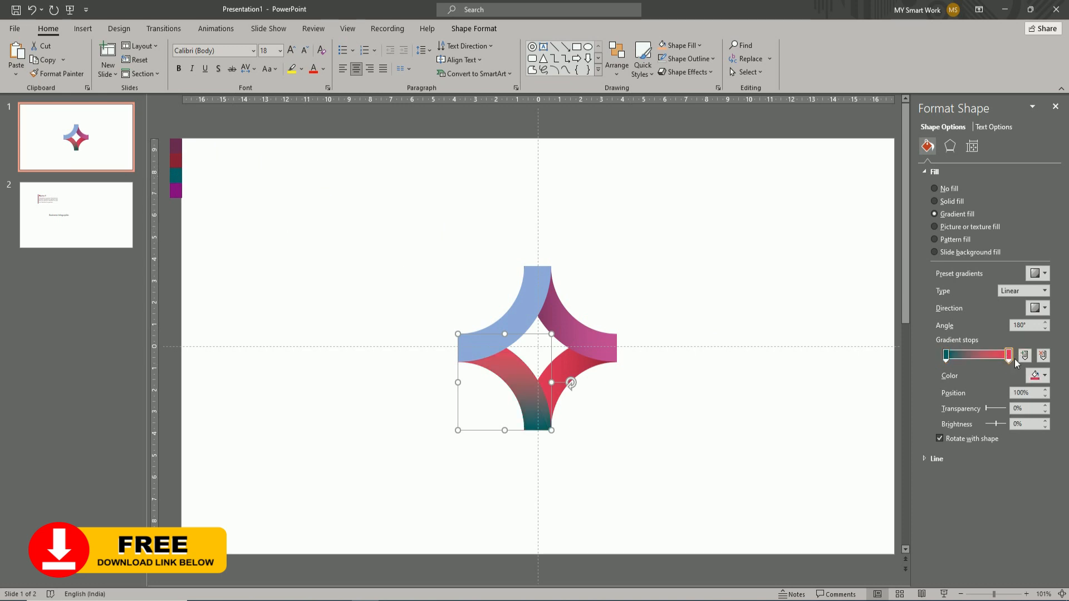
left_click(1044, 376)
left_click(1000, 547)
left_click(177, 176)
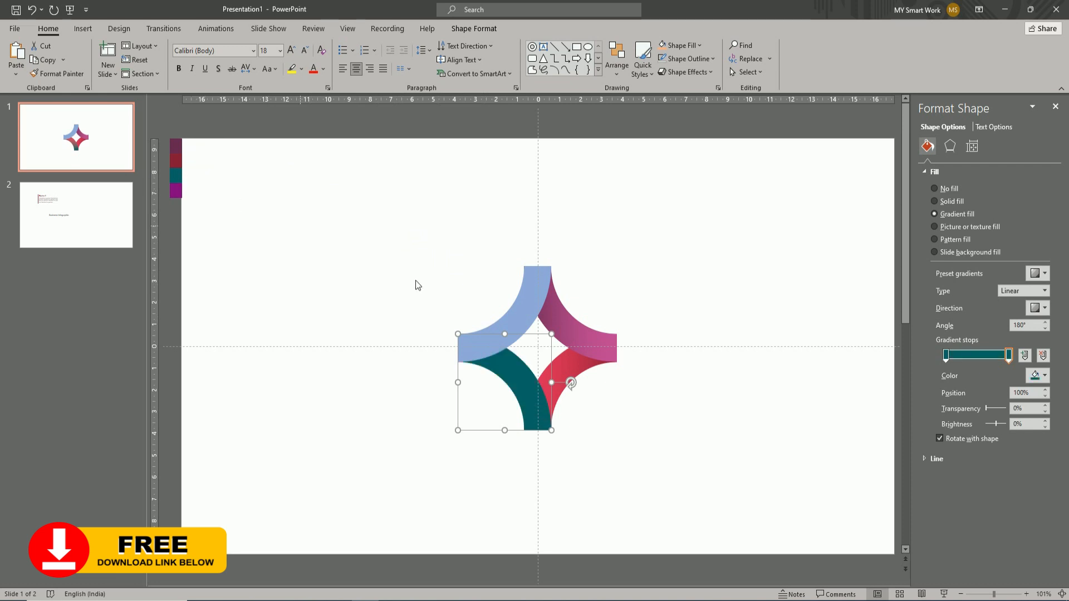
Step: Lighten the lower-left arc's 100% gradient stop to a brighter teal with a custom colour
left_click(1044, 377)
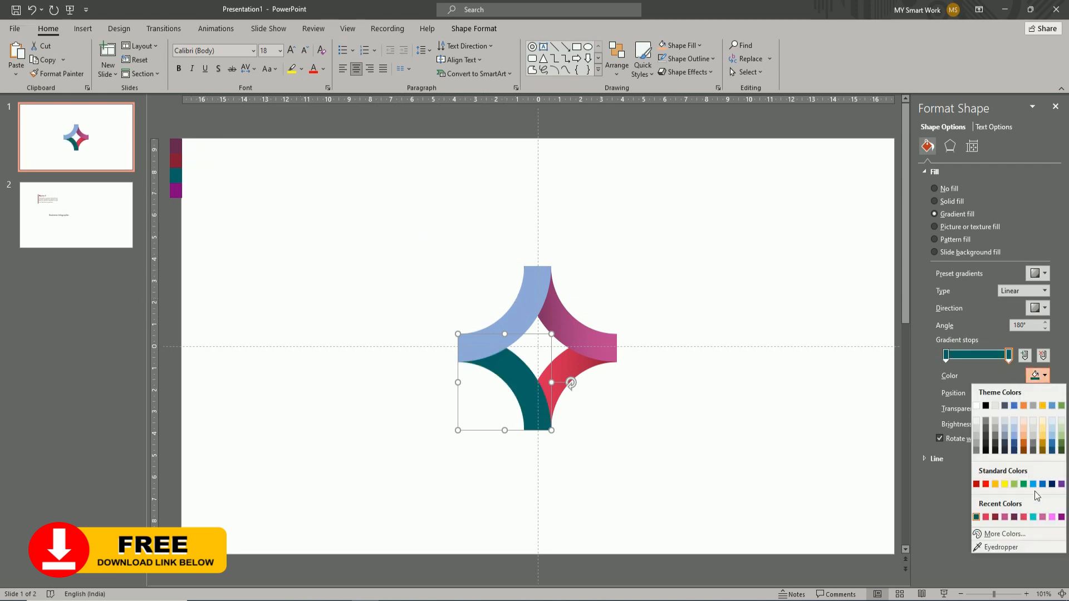
left_click(1012, 535)
left_click(500, 204)
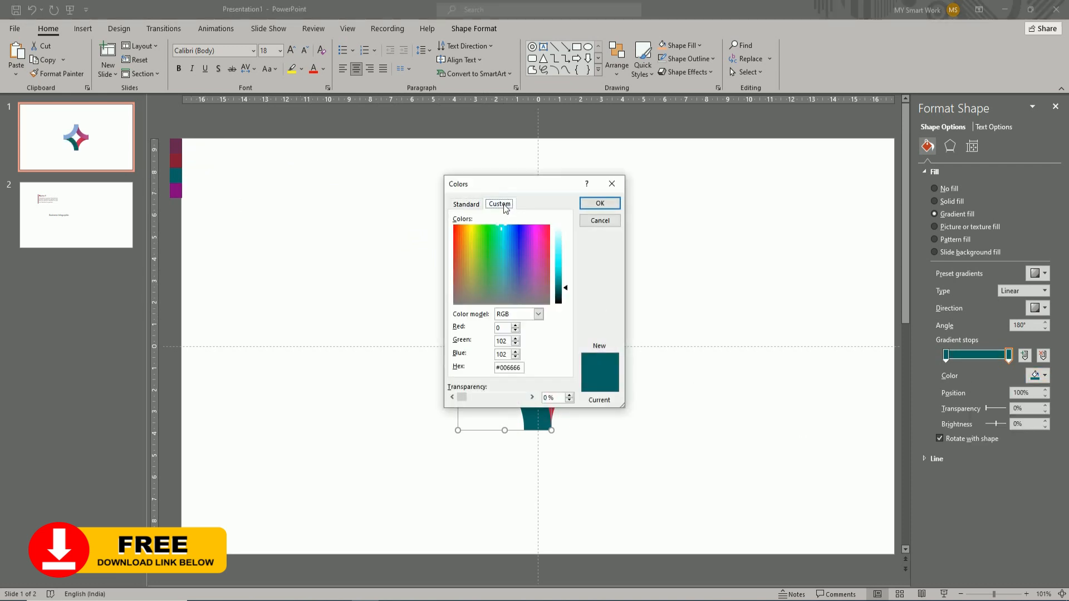
left_click_drag(566, 289, 565, 278)
left_click(597, 210)
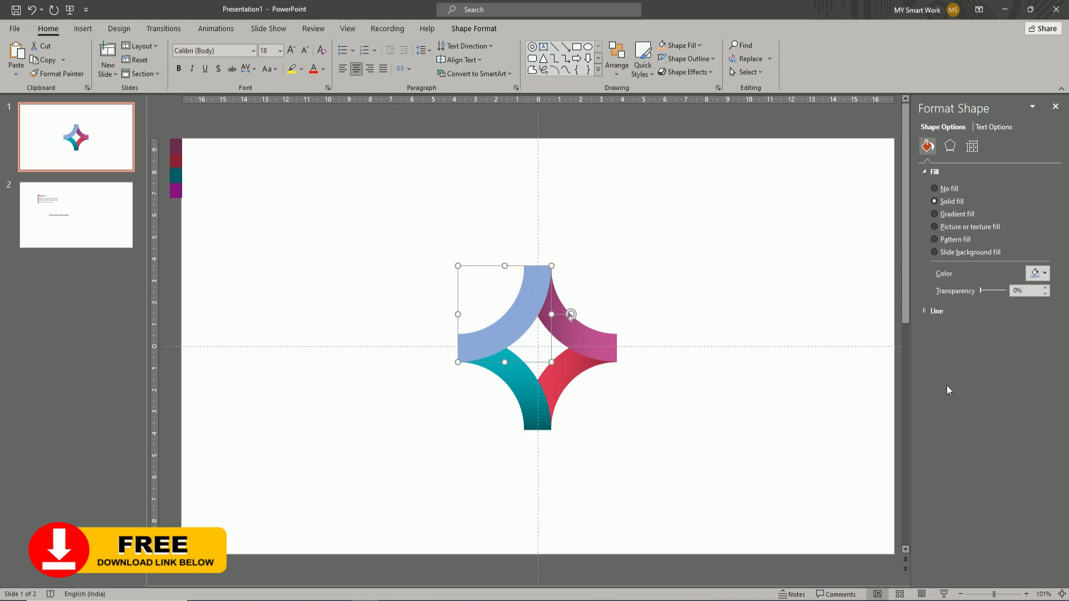
Step: Give the upper-left arc a gradient fill with the linear direction at 0°
left_click(1048, 275)
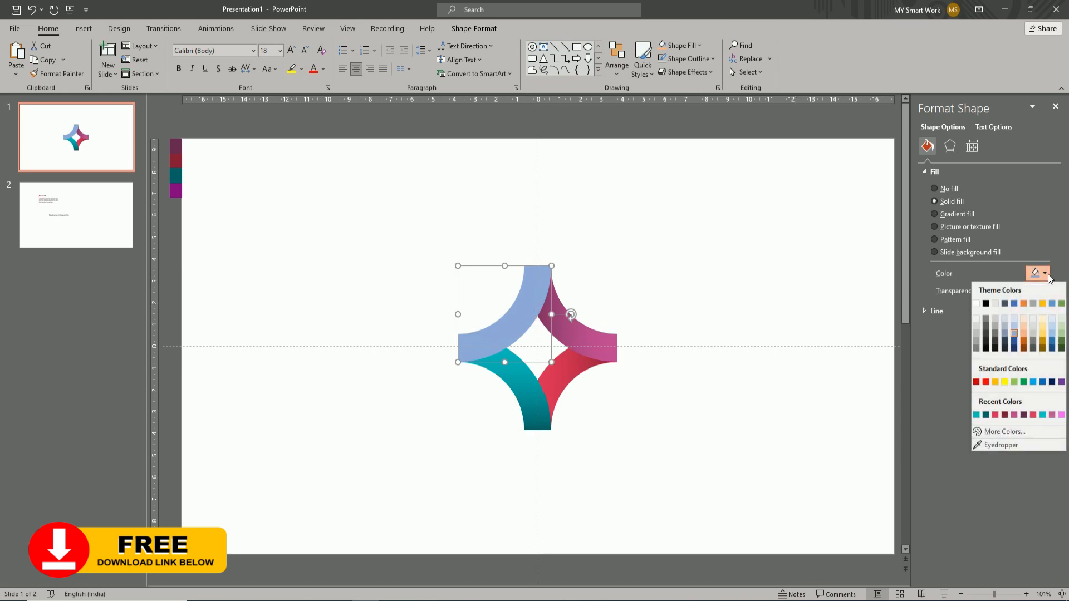
left_click(964, 215)
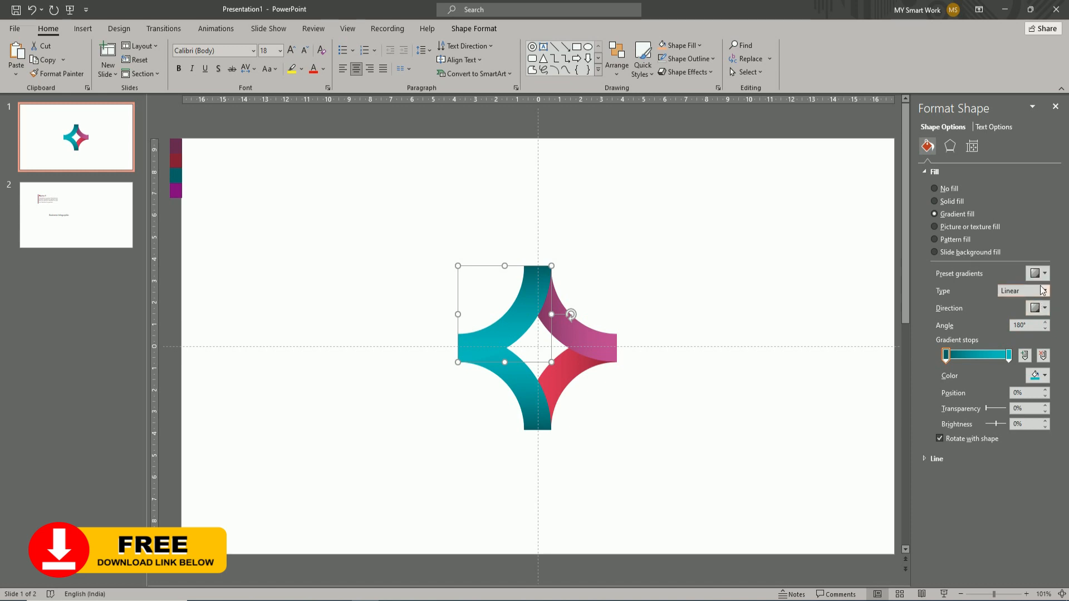
left_click(1045, 309)
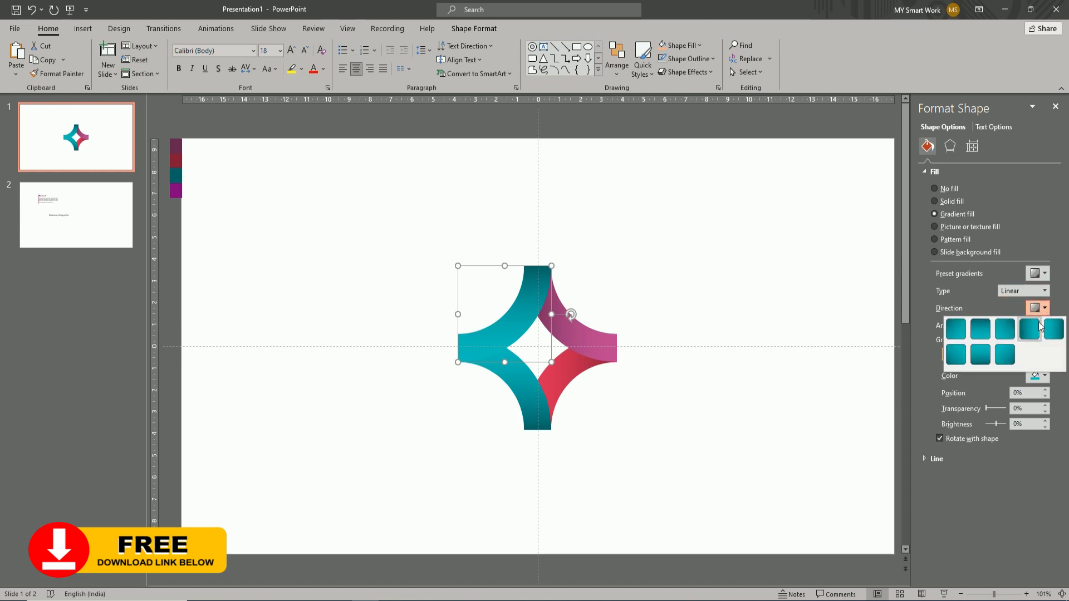
left_click(1054, 329)
left_click(1039, 308)
left_click(1034, 333)
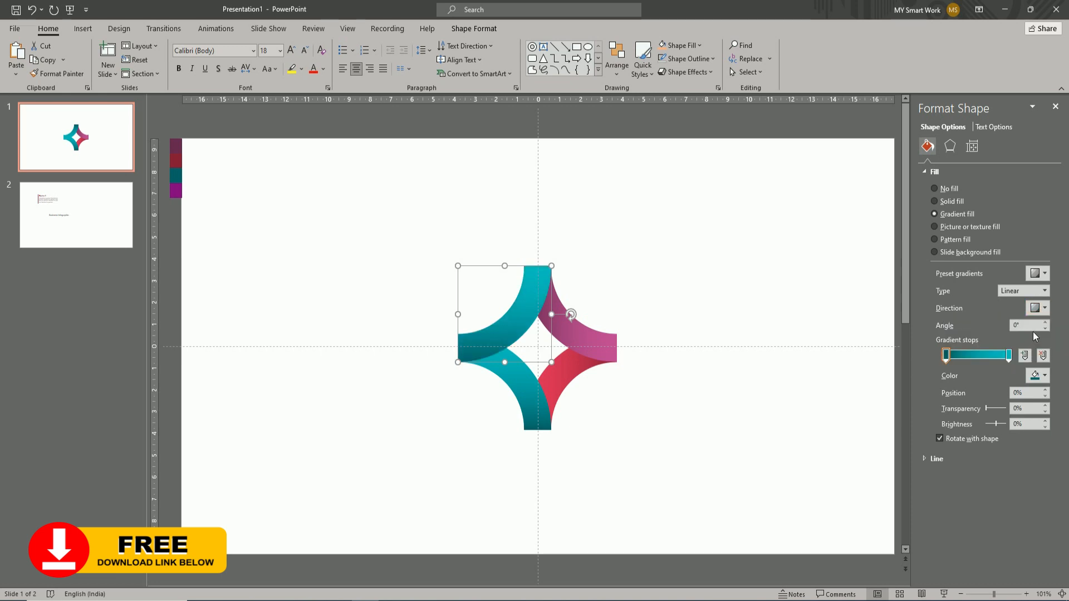
Step: Set both gradient stops of the upper-left arc to the purple sampled from the colour strip's bottom swatch
left_click(1036, 375)
left_click(1002, 548)
left_click(176, 190)
left_click(1009, 354)
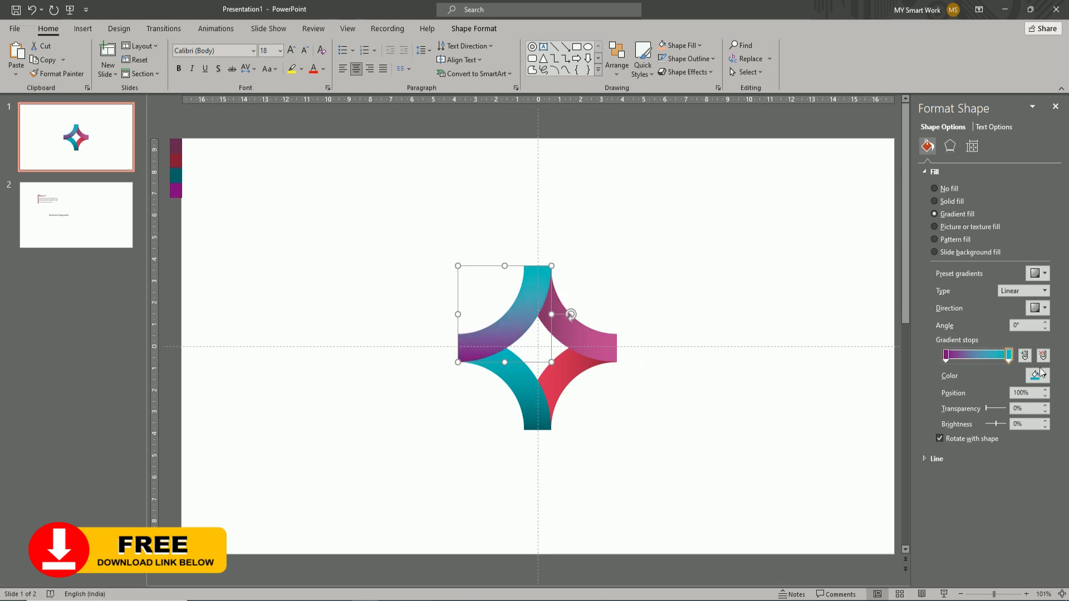
left_click(1038, 375)
left_click(1003, 547)
left_click(182, 196)
Step: Lighten the upper-left arc's 100% gradient stop to bright magenta with a custom colour, and deselect the arc
left_click(1038, 376)
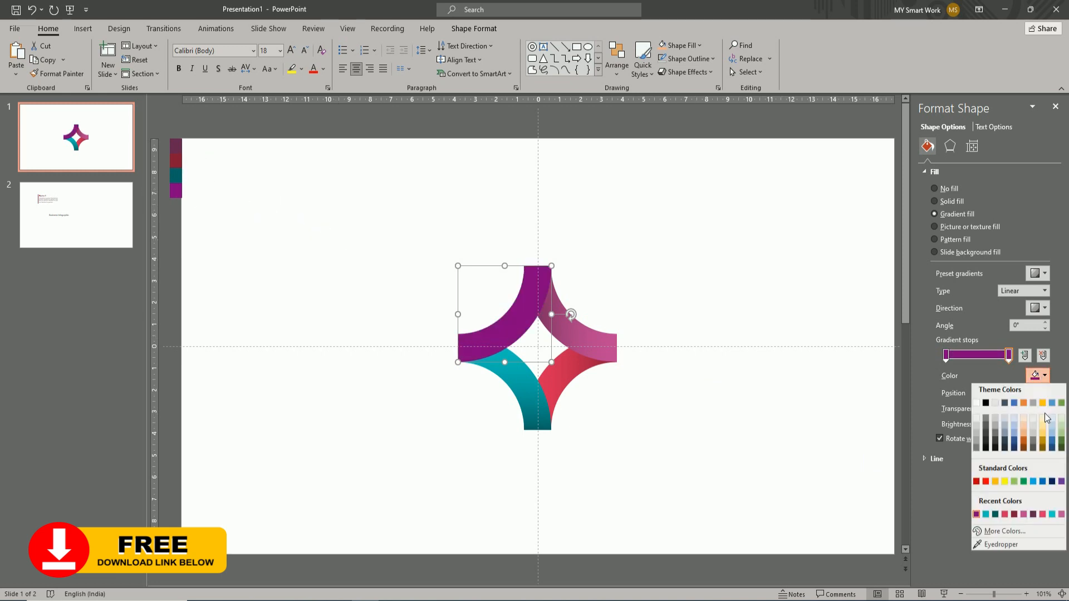
left_click(1006, 535)
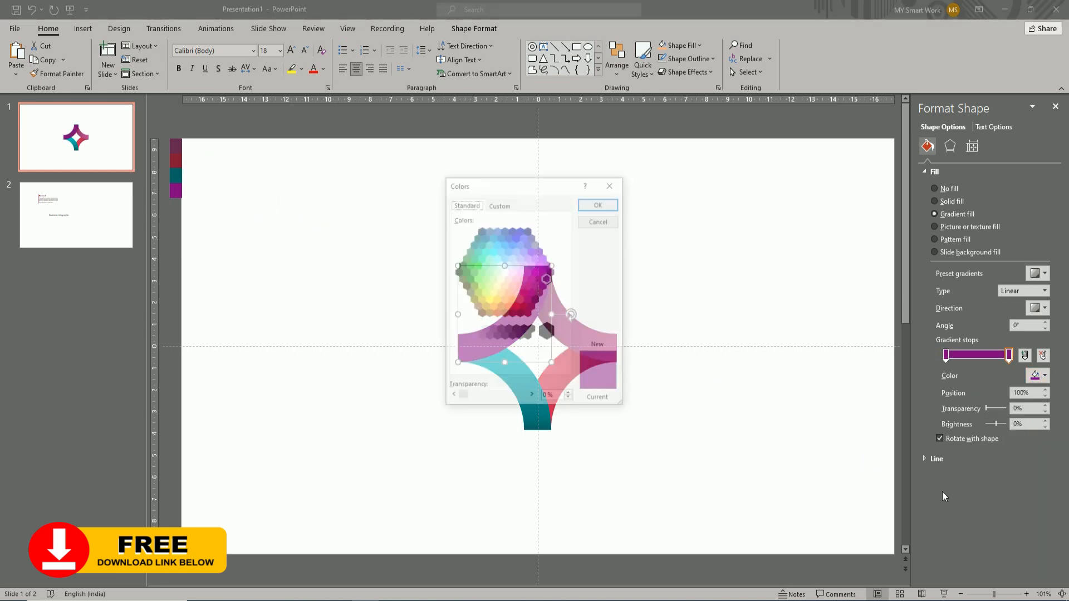
left_click(501, 206)
left_click_drag(566, 287, 562, 265)
left_click(600, 205)
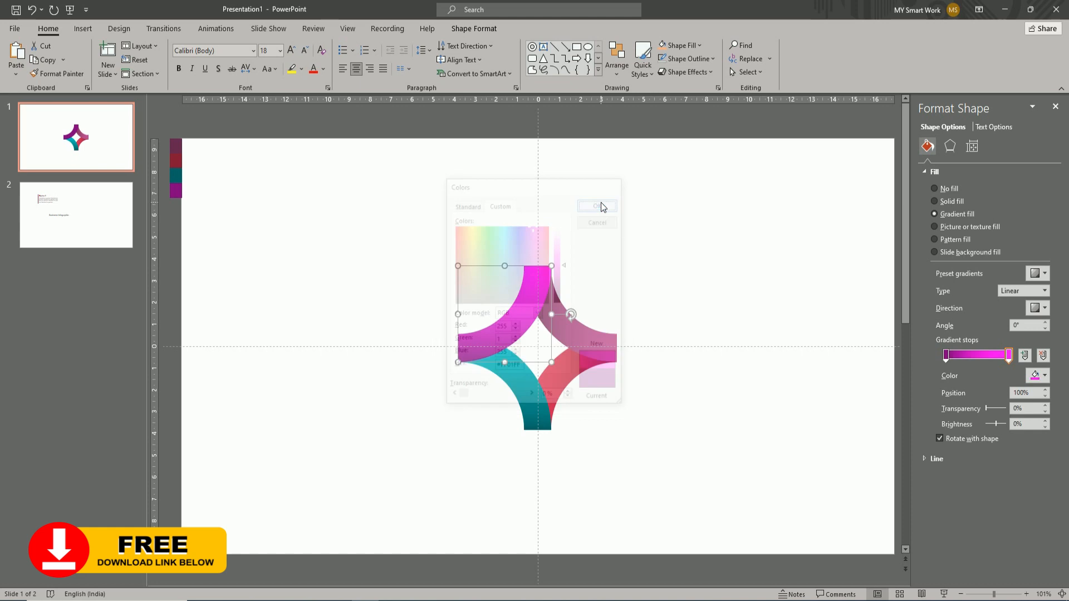
left_click(616, 233)
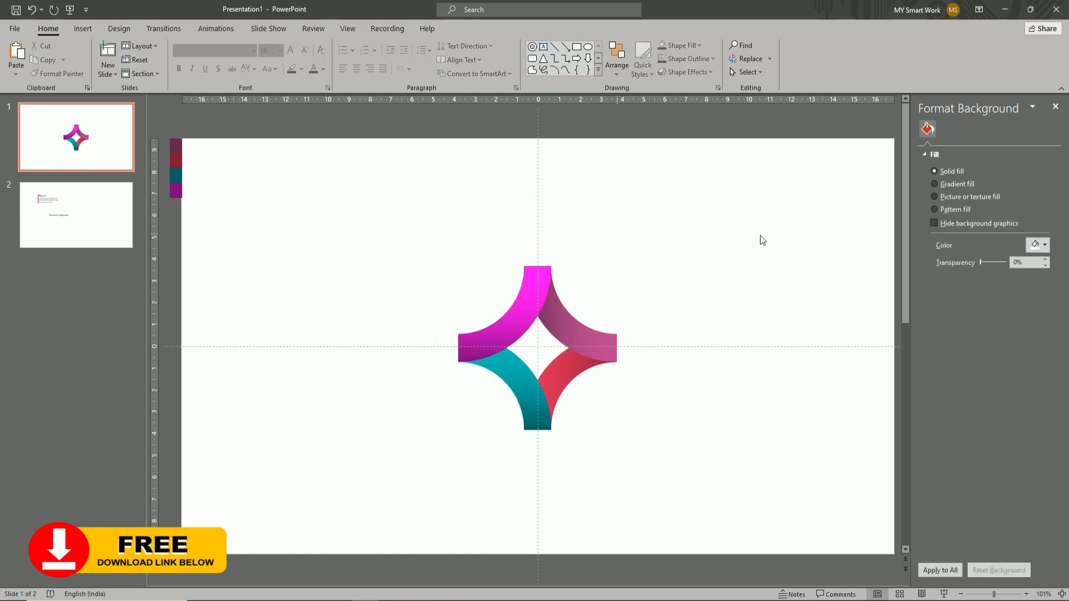
Step: Close the background formatting settings and group the four star arcs into one object
left_click(1056, 109)
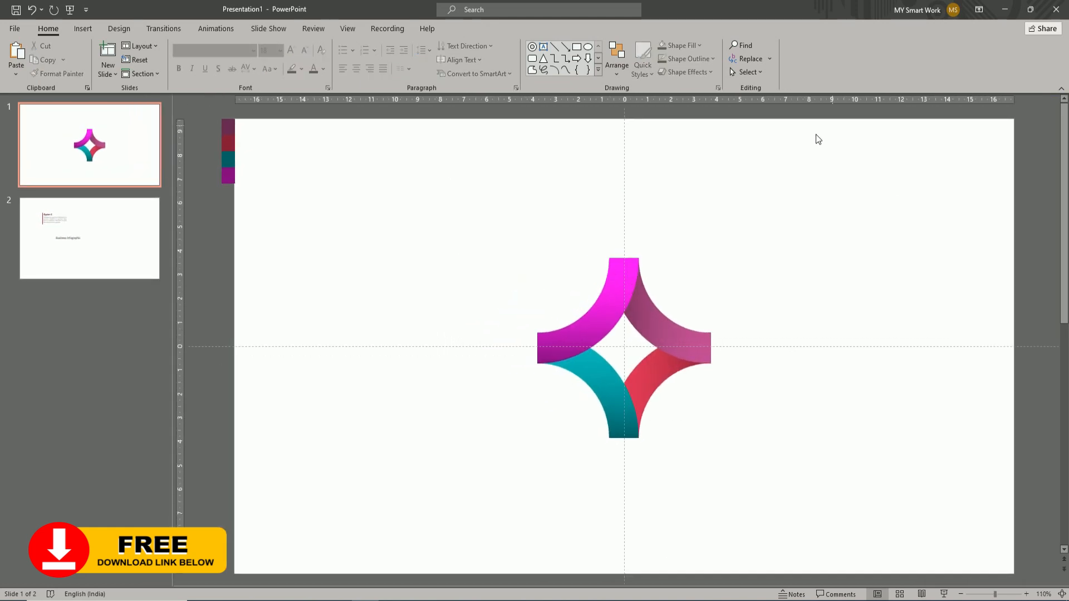
left_click_drag(505, 268, 763, 492)
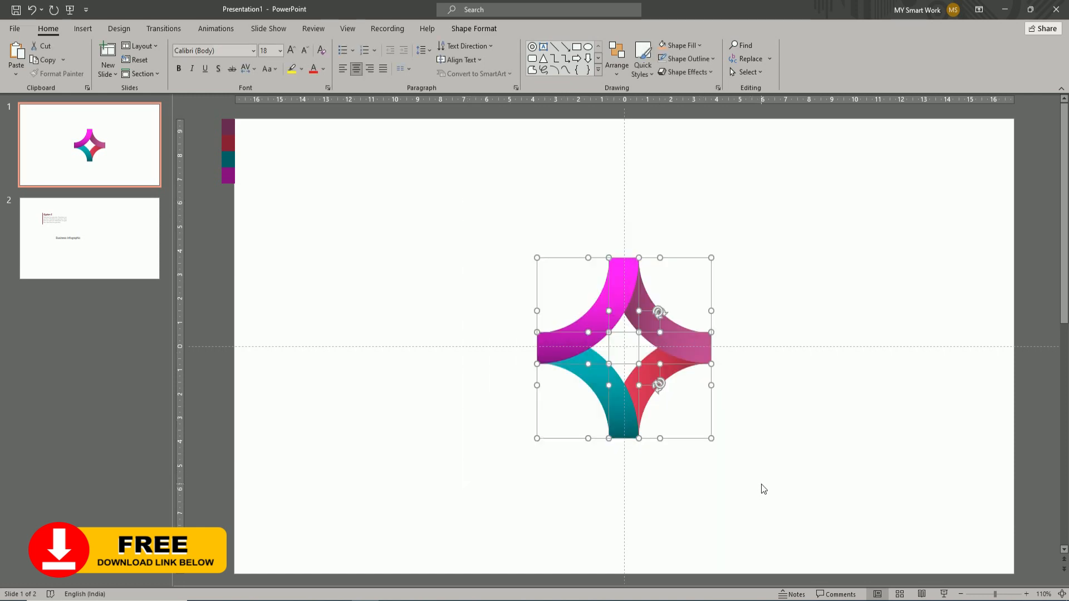
right_click(618, 316)
mouse_move(673, 392)
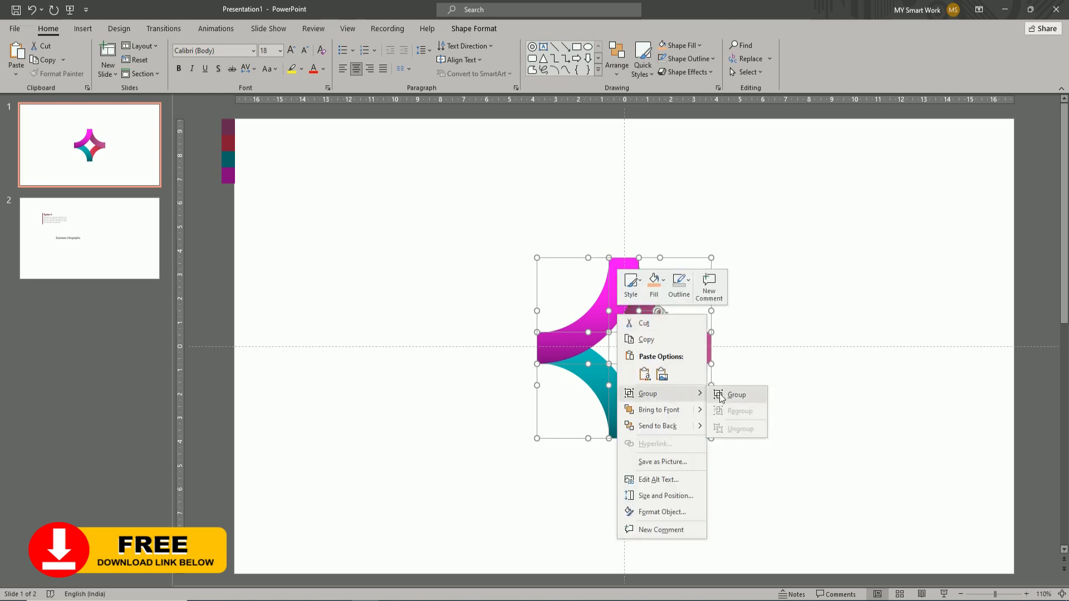
left_click(736, 395)
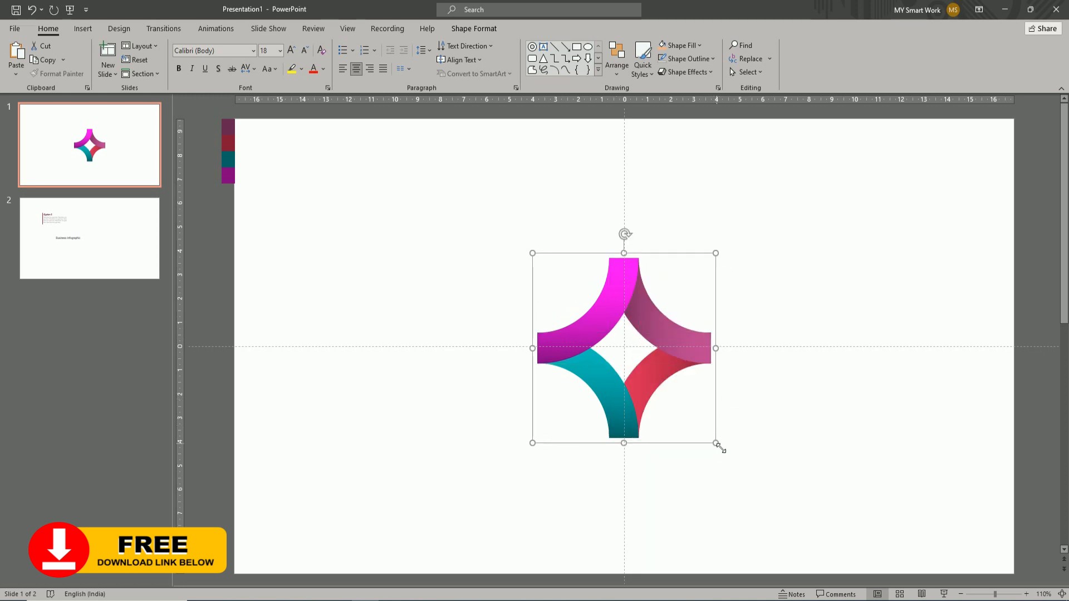
Step: Enlarge the grouped star to about 8.8 cm wide and move it back over the slide's centre
left_click_drag(717, 445, 745, 463)
left_click(818, 453)
left_click_drag(641, 321, 623, 312)
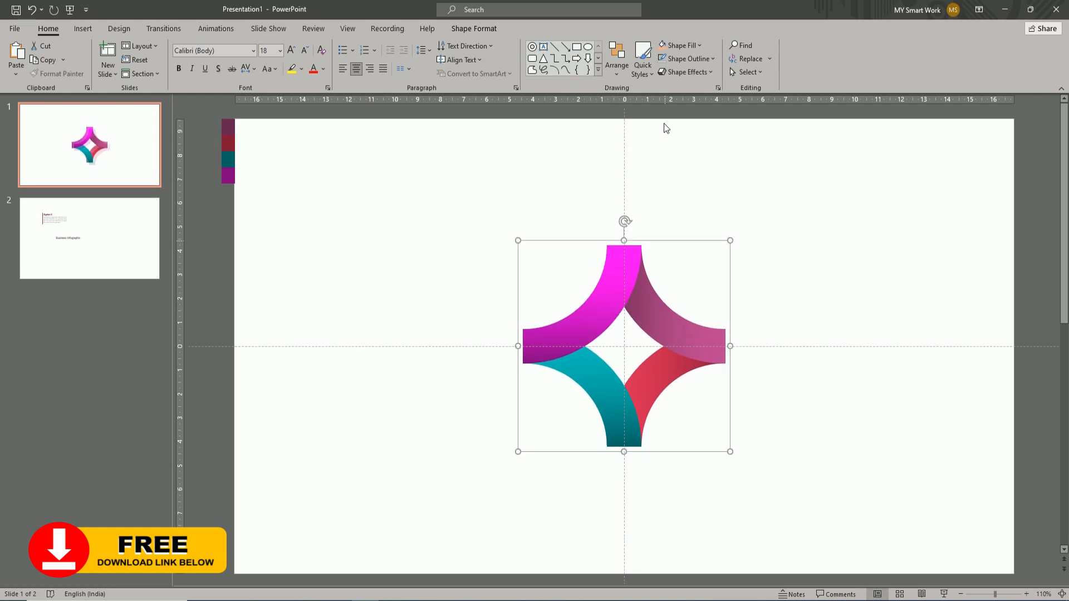
Step: Align the star group to the horizontal centre and vertical middle of the slide, and deselect it
left_click(485, 30)
left_click(791, 46)
left_click(815, 82)
left_click(787, 47)
left_click(811, 130)
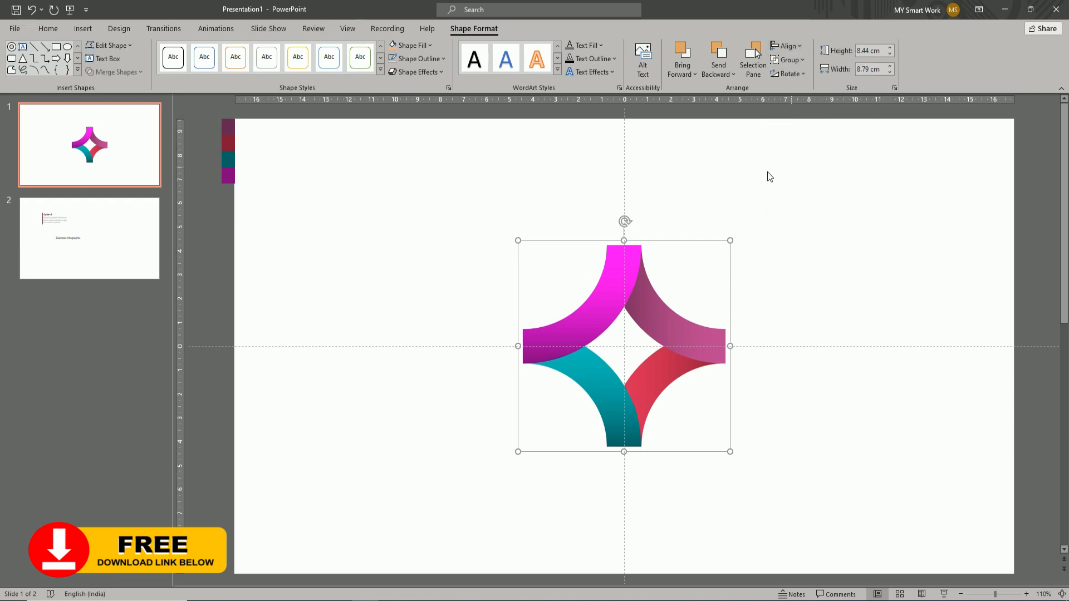
left_click(473, 223)
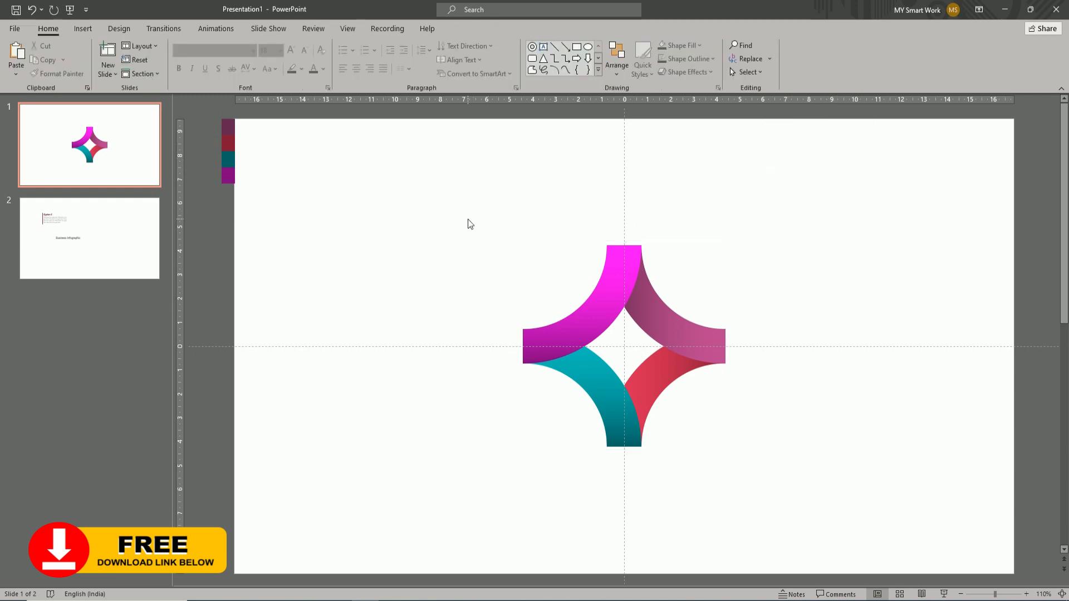
Step: Copy the "Option I" heading and its detail text from slide 2 onto slide 1, left of the star's upper half
left_click(142, 228)
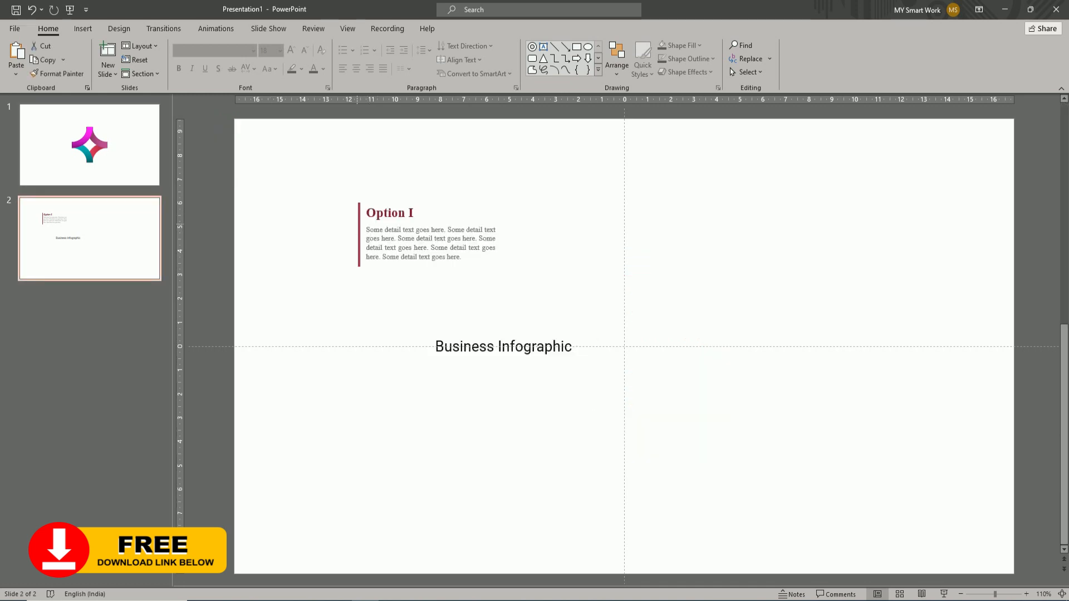
left_click(358, 230)
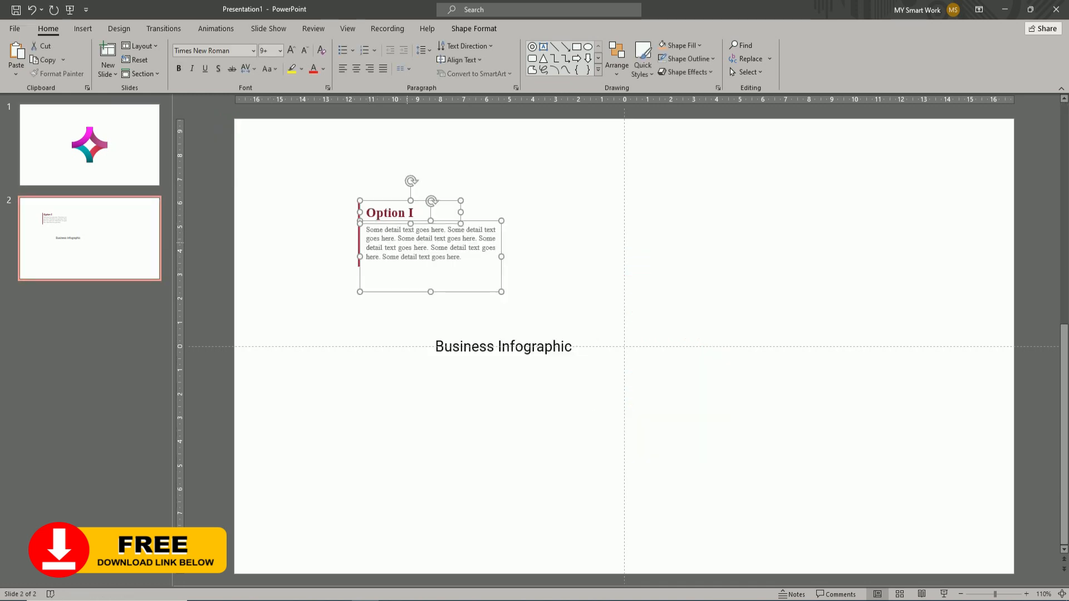
left_click(362, 235, "ctrl")
left_click(362, 235, "ctrl")
left_click(136, 168)
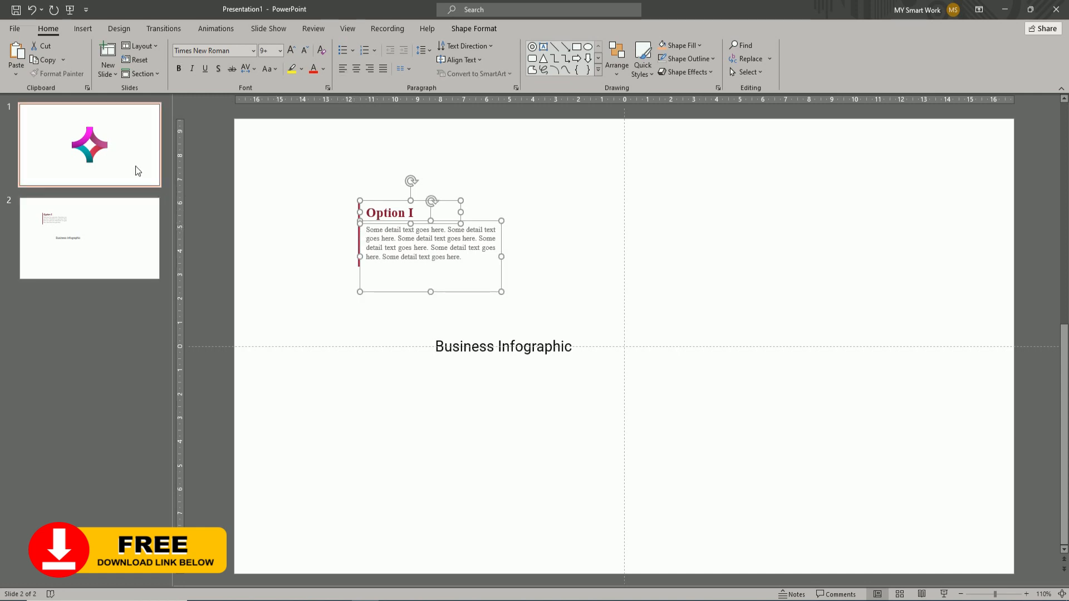
key("ctrl+v")
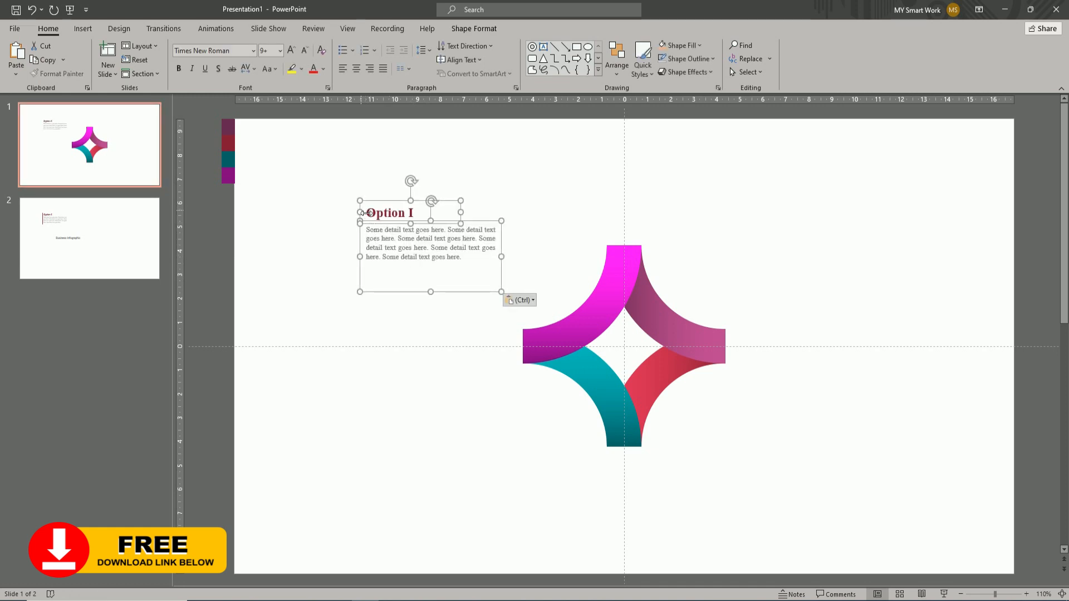
left_click_drag(371, 219, 355, 240)
Step: Copy the vertical red bar from slide 2 to slide 1 and place it along the left edge of the Option I text
left_click(117, 236)
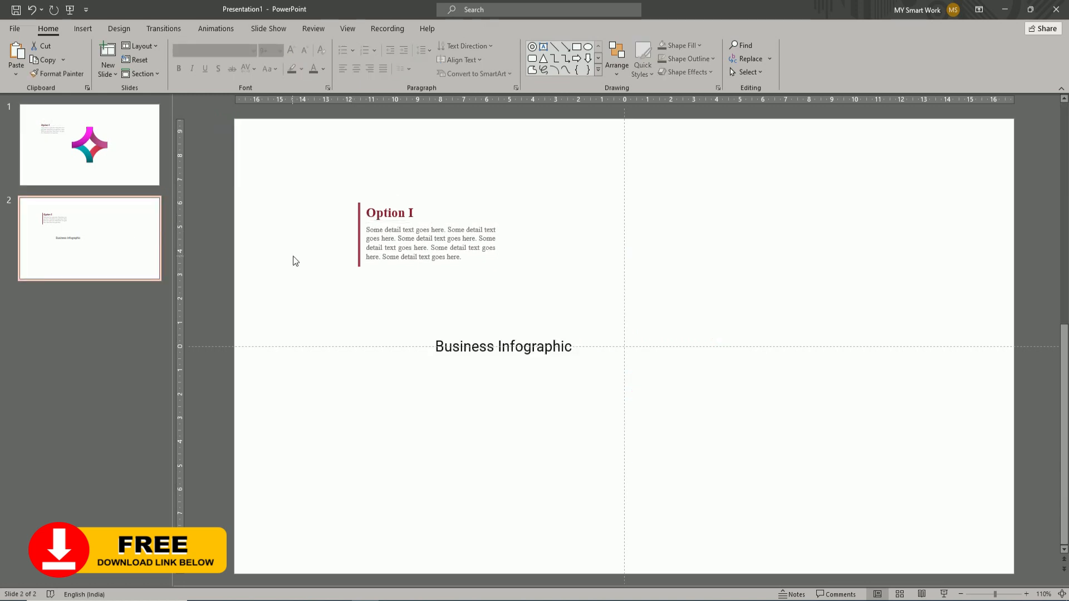
left_click(362, 236)
left_click(360, 222)
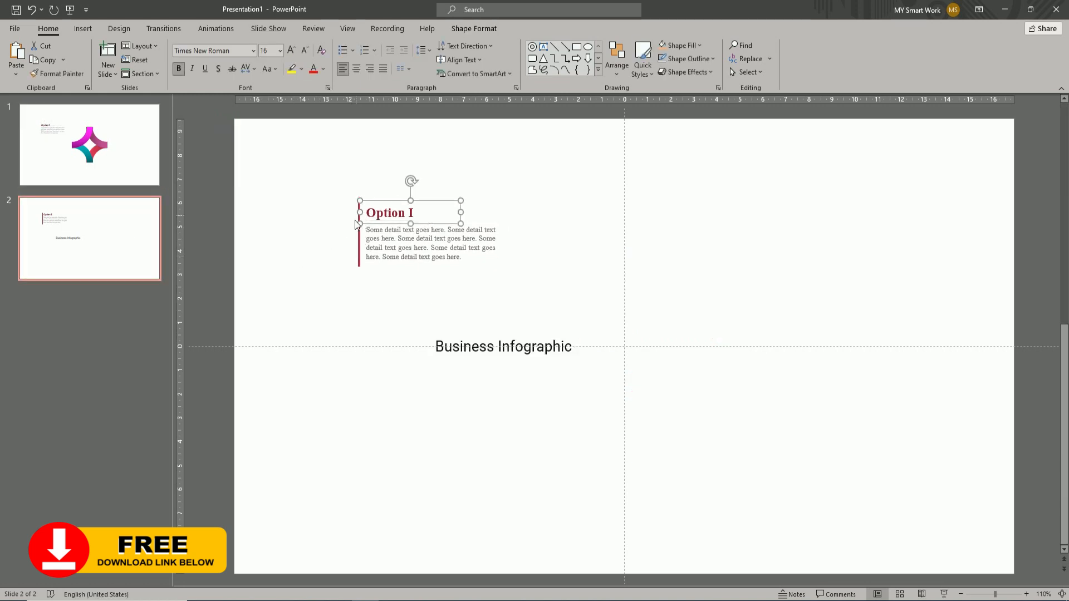
left_click_drag(361, 240, 348, 239)
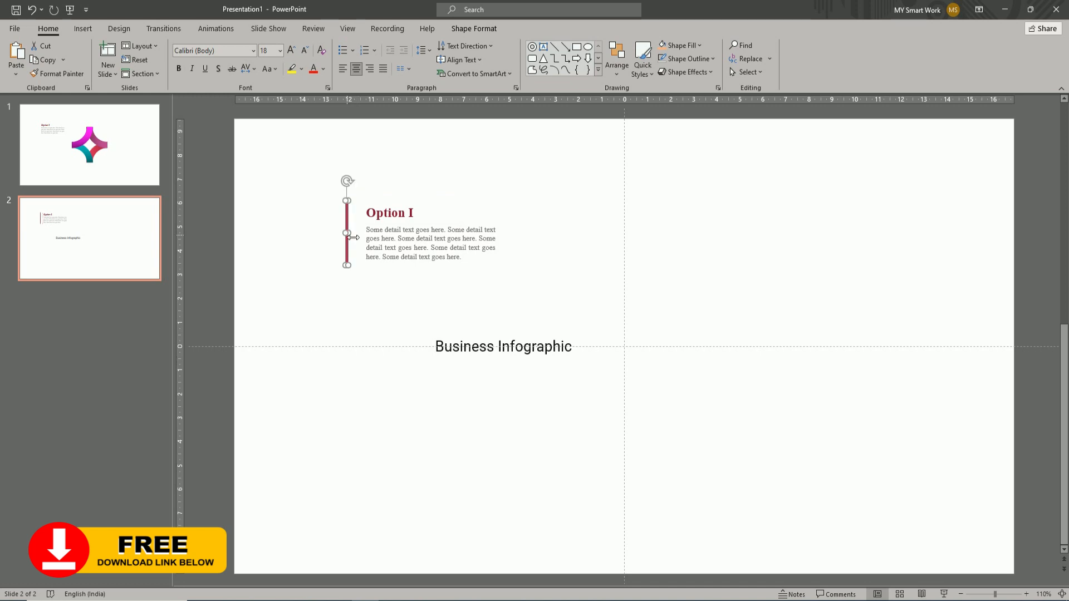
left_click(132, 177)
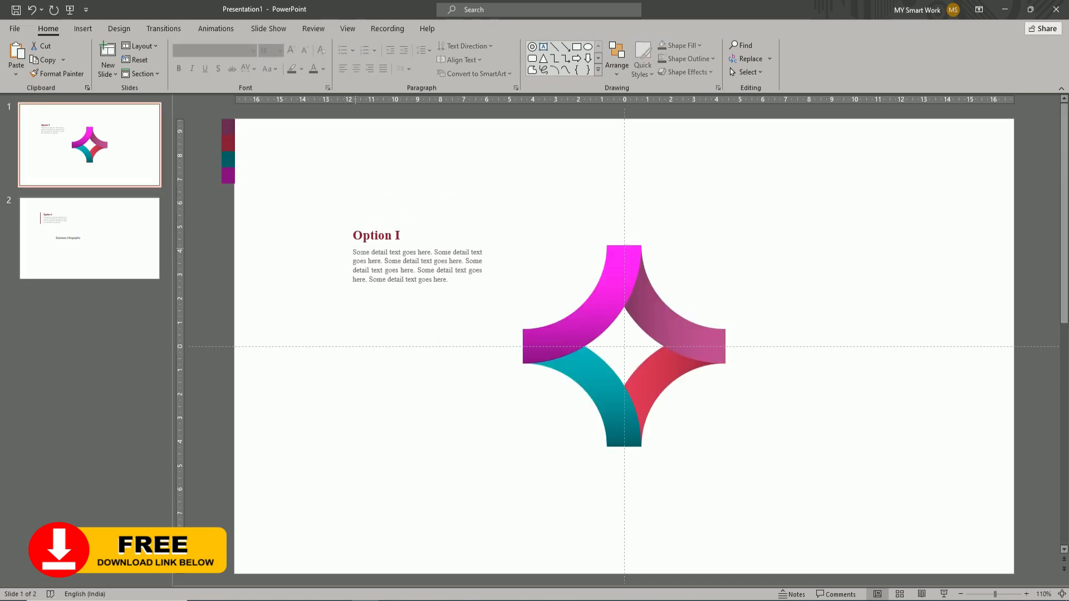
key("ctrl+v")
left_click_drag(350, 233, 353, 256)
left_click(406, 301)
left_click(415, 351)
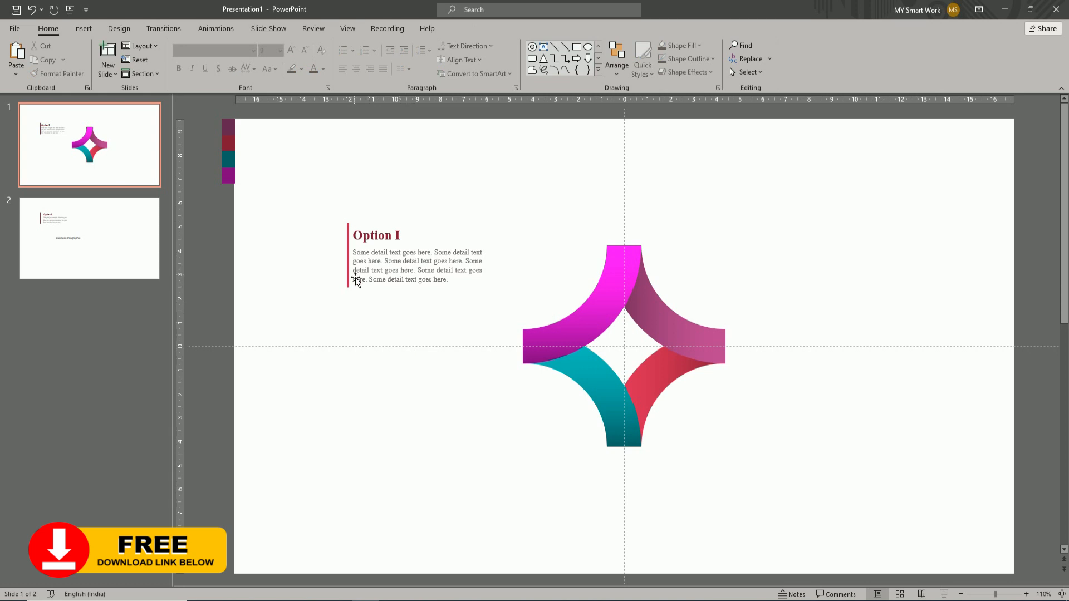
Step: Nudge the vertical bar slightly down to line up with the Option I text block
left_click(350, 272)
left_click(350, 245)
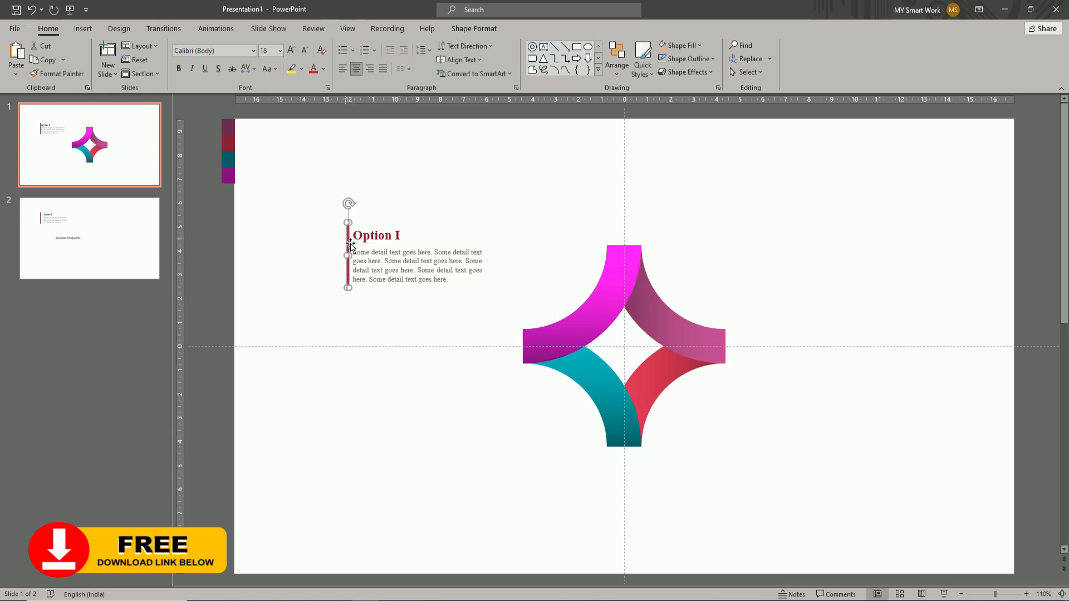
key("ctrl+Down")
key("ctrl+Down")
left_click(353, 306)
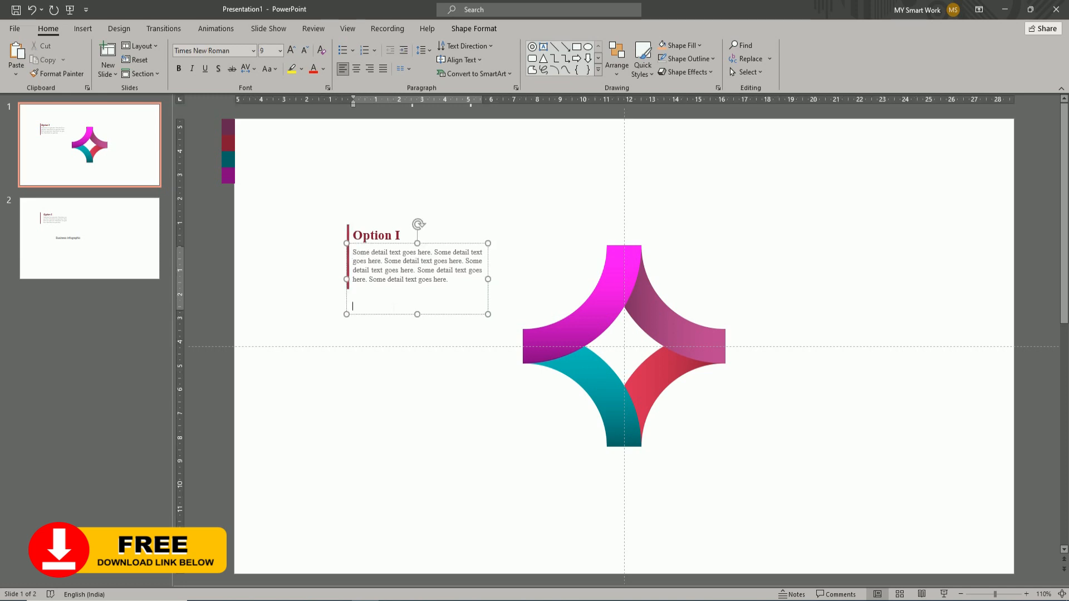
left_click(279, 259)
Step: Duplicate the bar, heading and detail text of the Option I block beside the star's lower-left arc
left_click(349, 246)
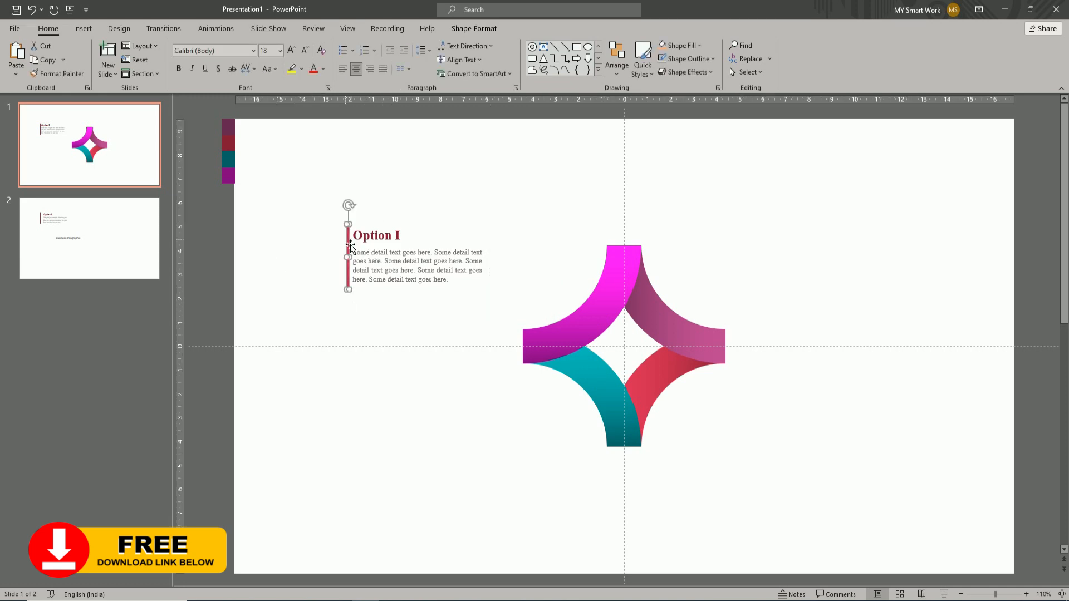
left_click(381, 236, "shift")
left_click(377, 268, "shift")
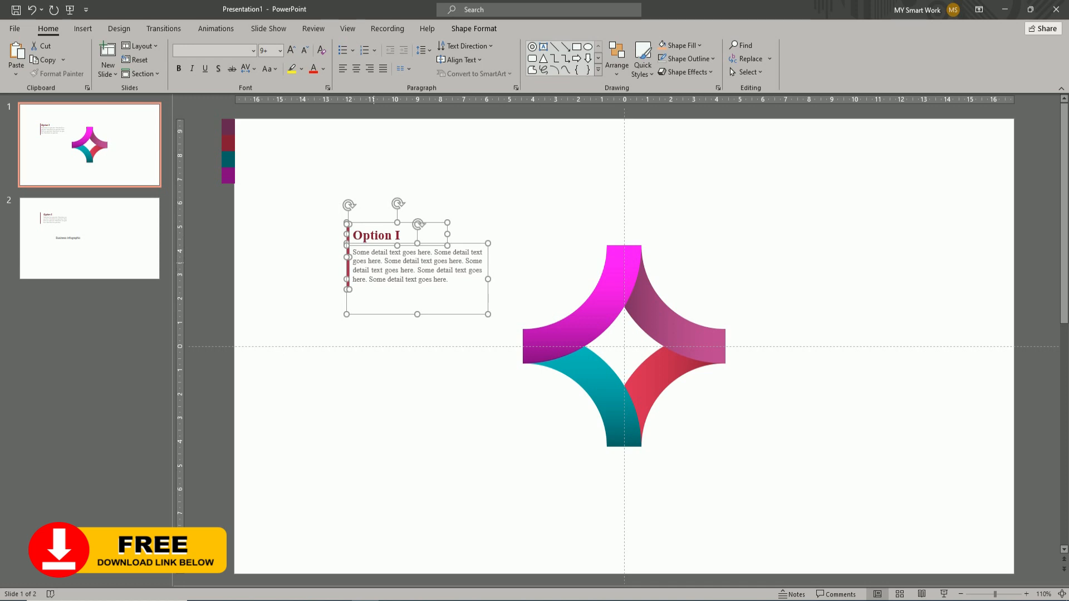
left_click_drag(348, 238, 350, 383)
Step: Duplicate both left-hand text blocks together to the right side of the star
left_click(354, 257, "shift")
left_click(354, 256, "shift")
left_click(355, 239, "shift")
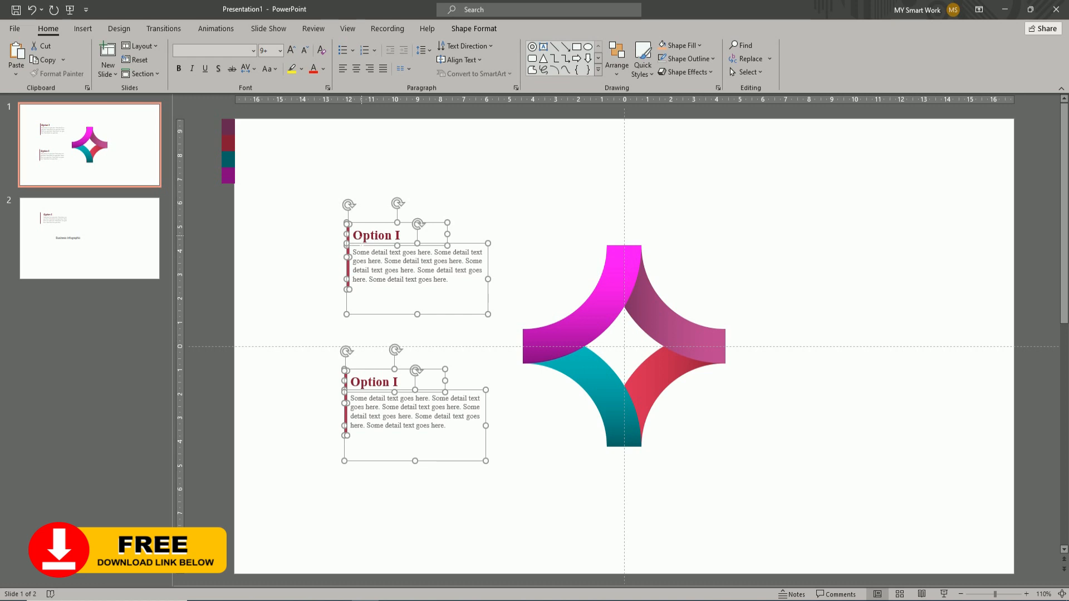
left_click_drag(354, 240, 776, 254)
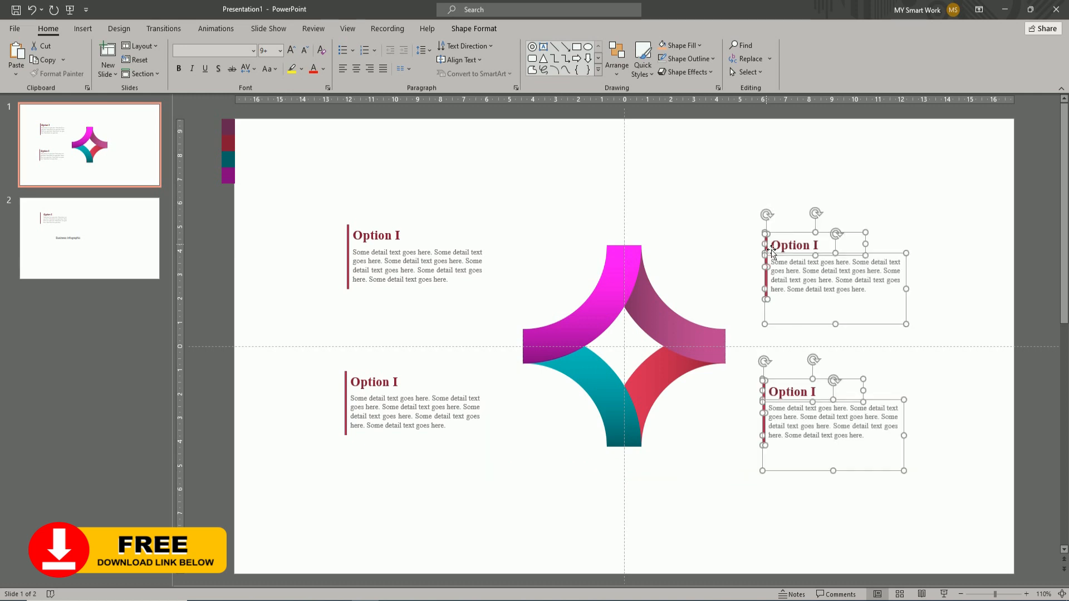
Step: Change the upper-right heading to "Option II" and the lower-right heading to "Option III"
left_click(814, 245)
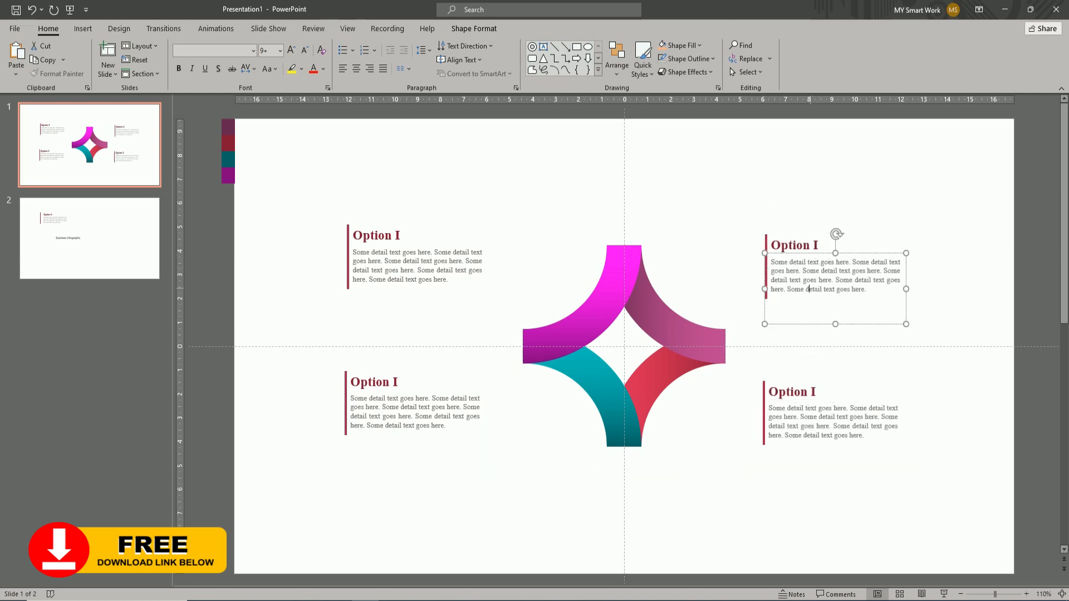
left_click(814, 244)
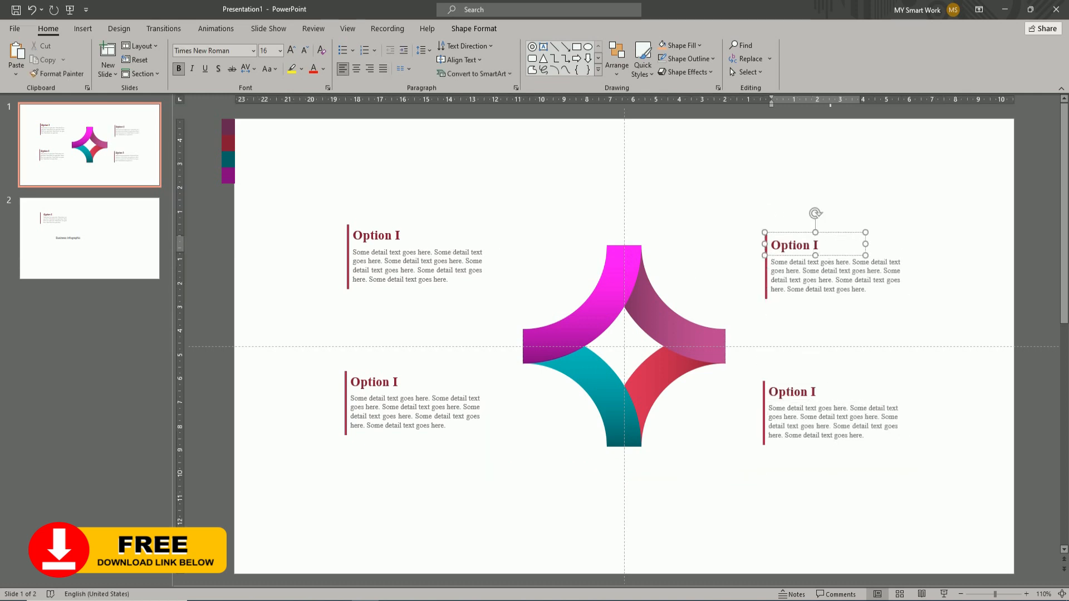
type("I")
left_click(814, 390)
type("II")
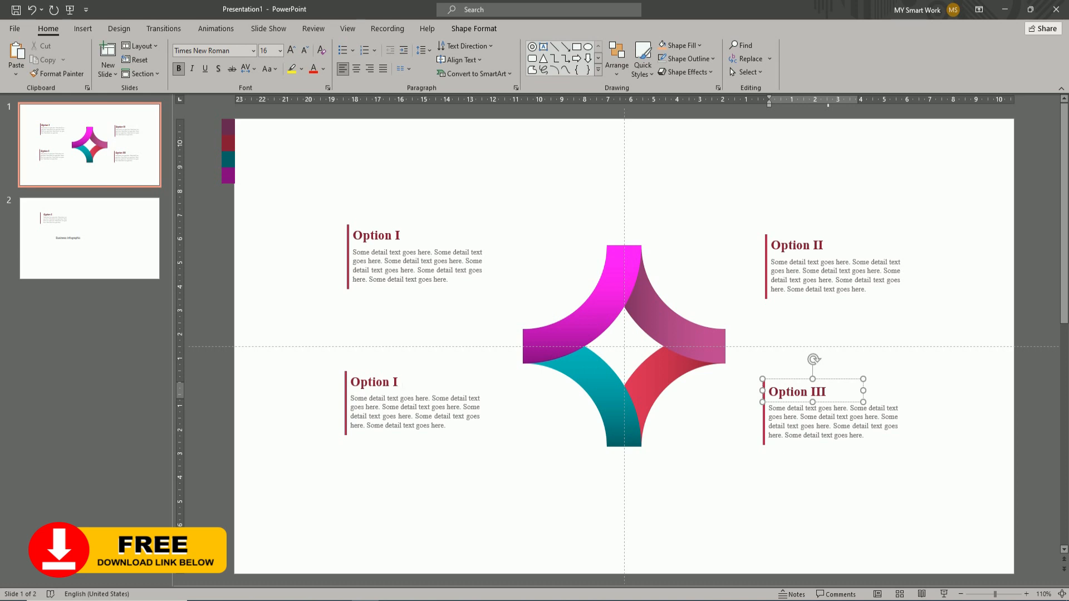
Step: Open the heading of the lower-left text block for editing at its end
left_click(399, 382)
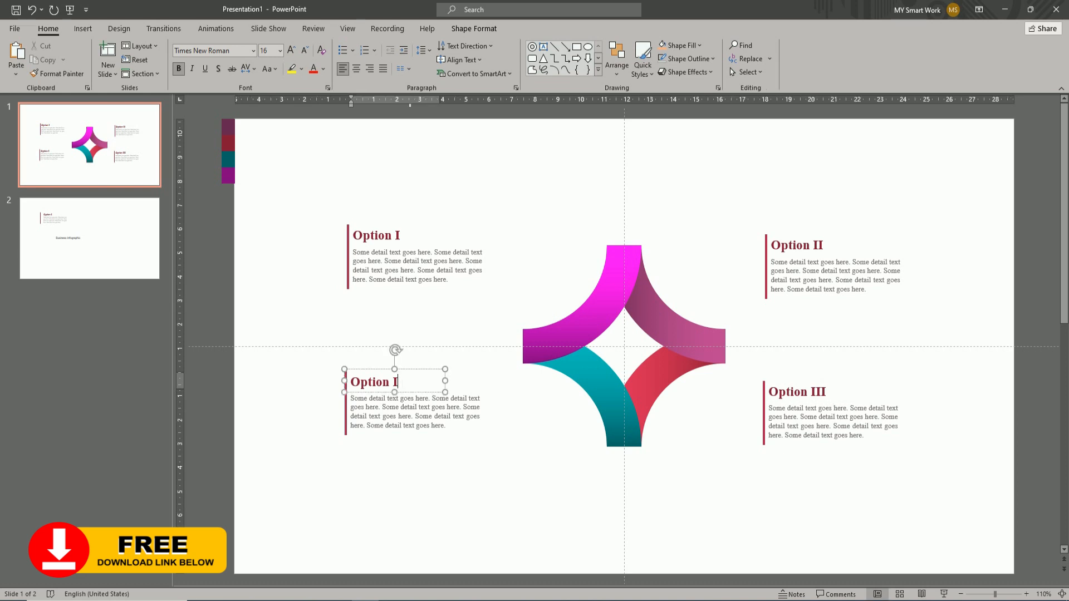